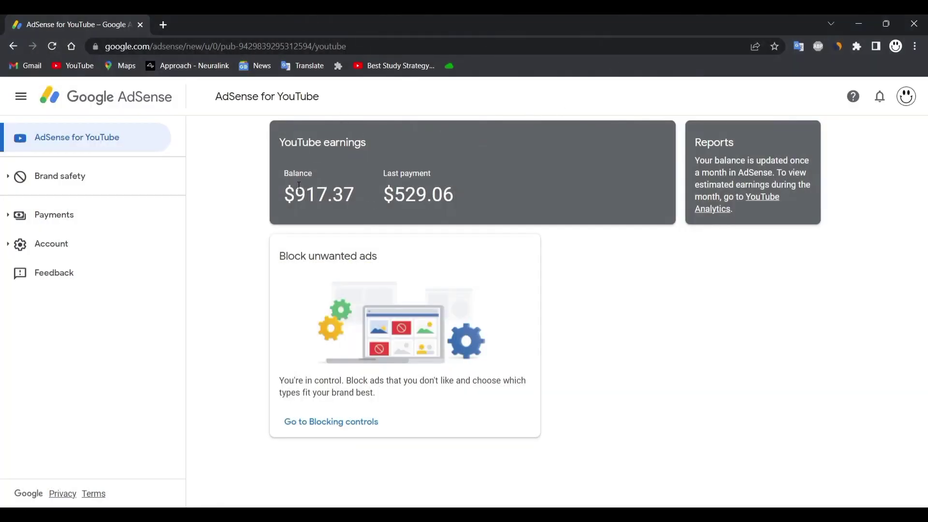
# Step: Reload the AdSense for YouTube page and check the YouTube earnings figures
pyautogui.click(212, 143)
pyautogui.click(53, 46)
pyautogui.click(360, 168)
# Step: Open a new tab, then start a new Incognito window
pyautogui.click(163, 25)
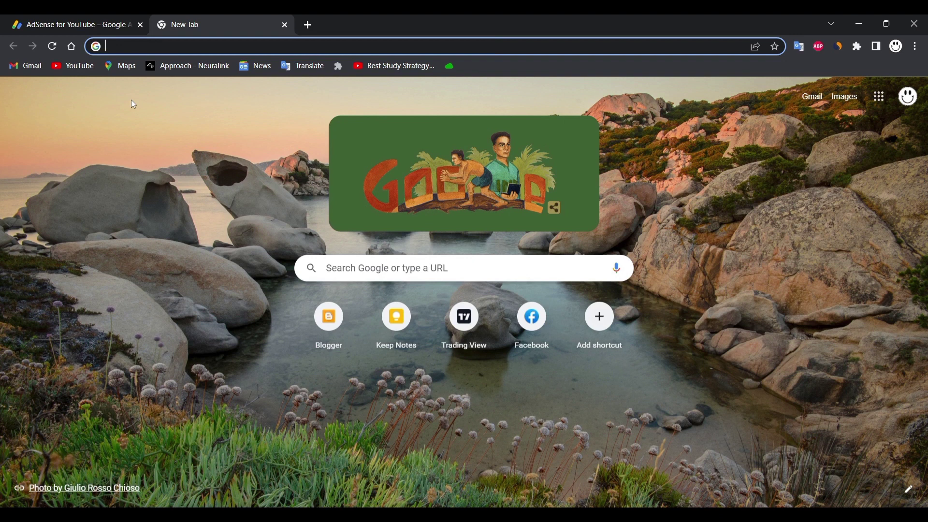
pyautogui.click(916, 47)
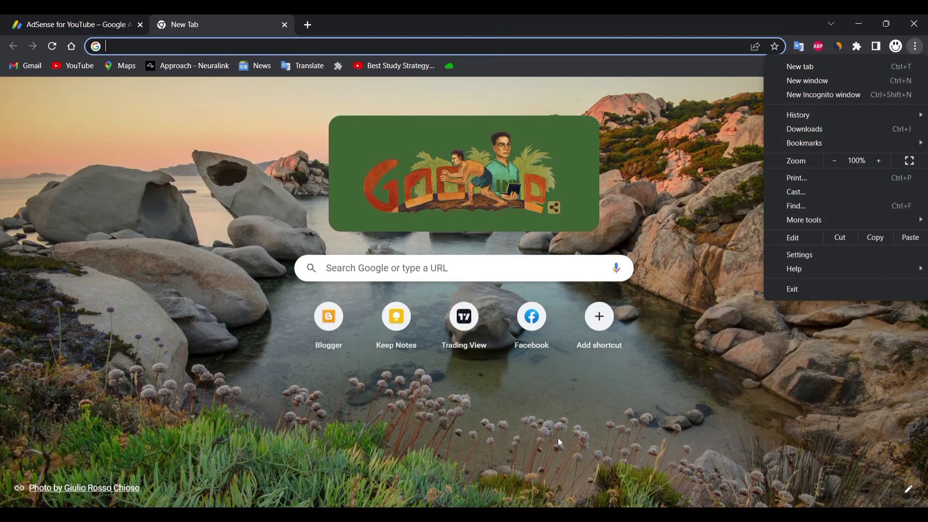
pyautogui.click(814, 95)
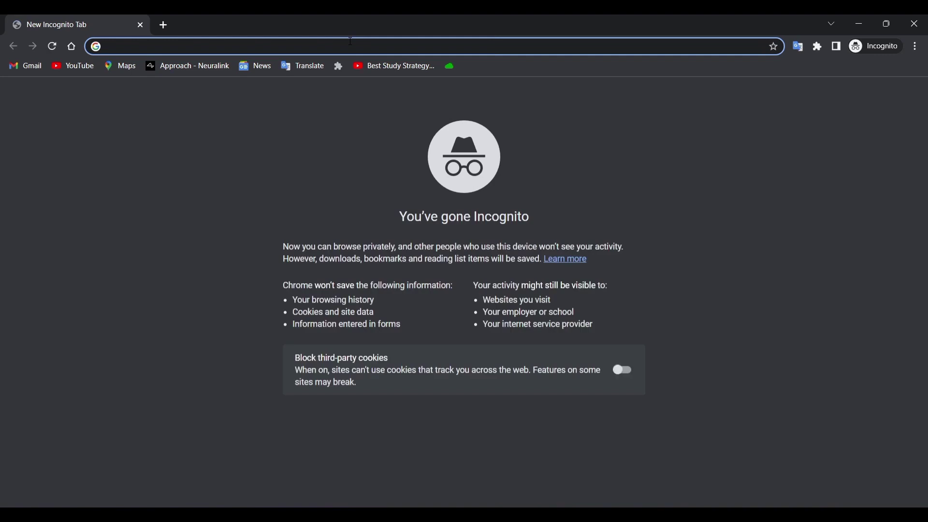
# Step: Search Google for "bloggert" and open the Blogger.com home page from the results
pyautogui.write('bloggert')
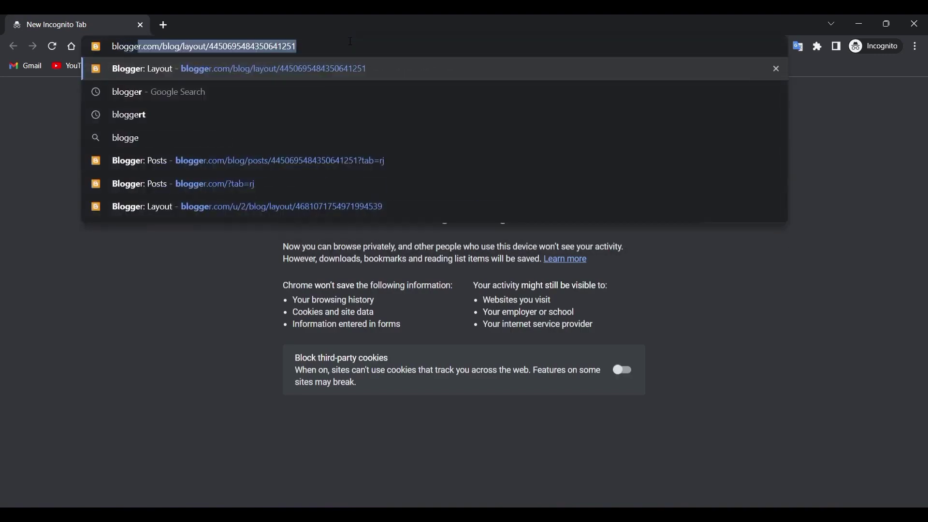
pyautogui.press('Return')
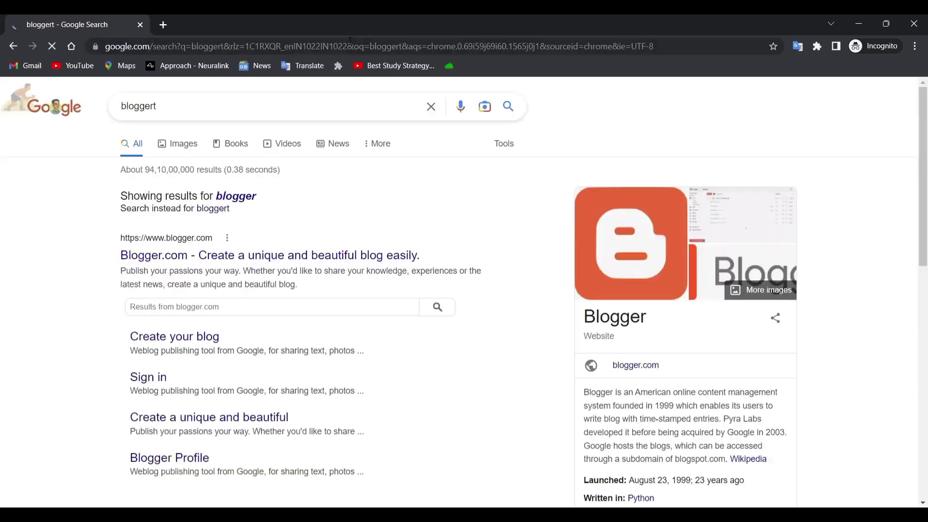
pyautogui.click(199, 259)
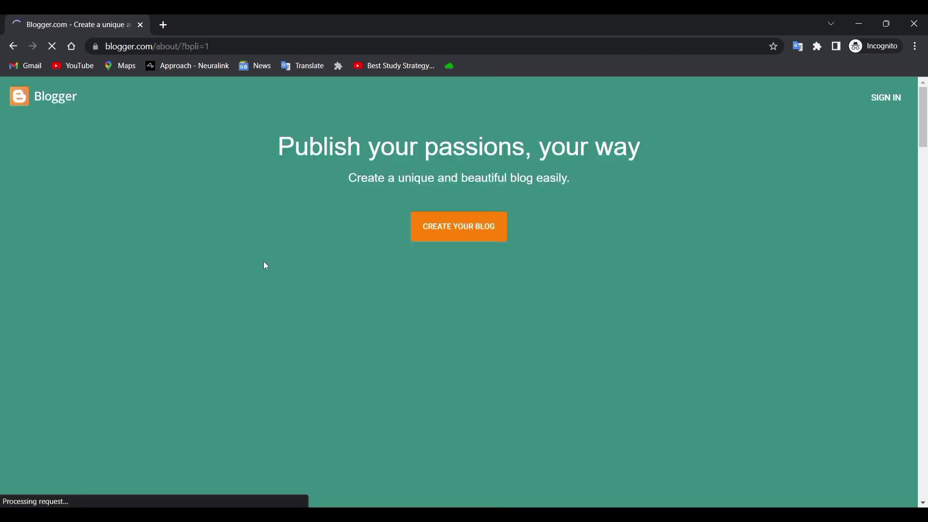
# Step: Begin creating a blog, sign in with the Google account's e-mail, and skip the optional home address and profile picture prompts
pyautogui.click(444, 234)
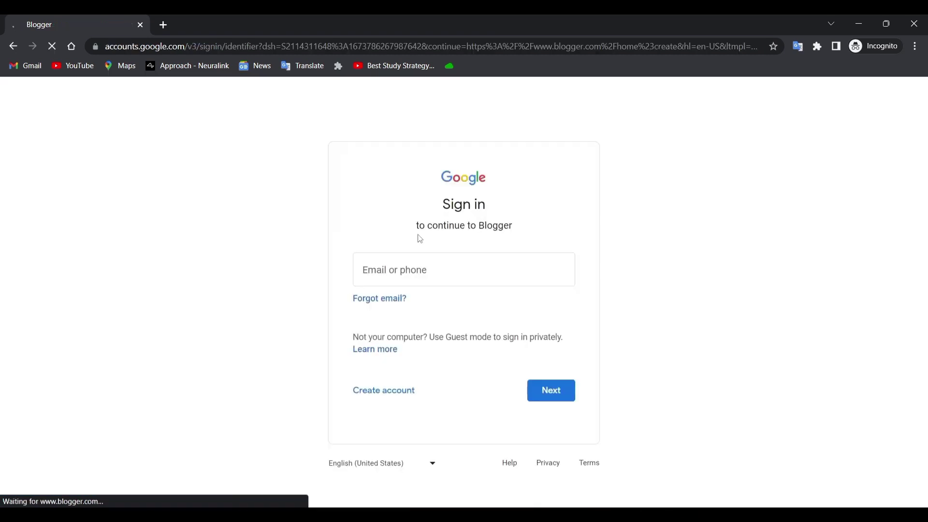
pyautogui.click(418, 264)
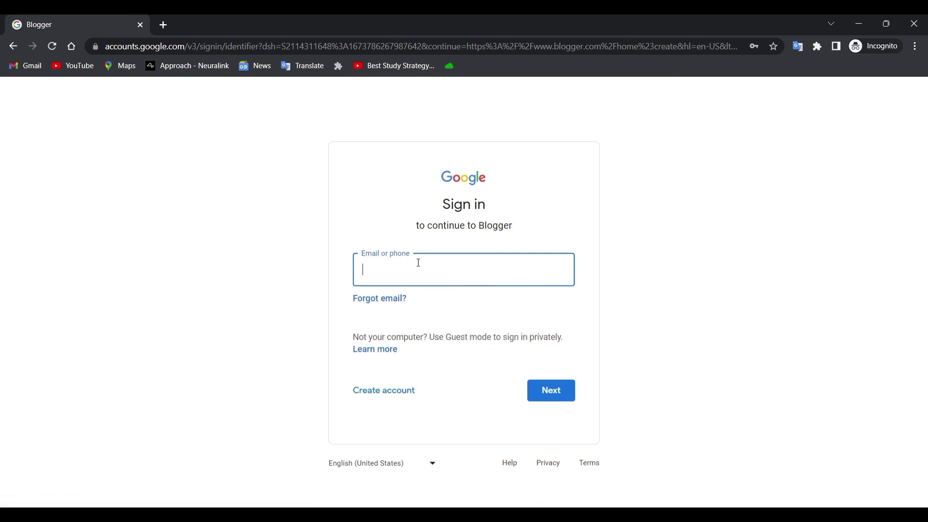
pyautogui.write('lo')
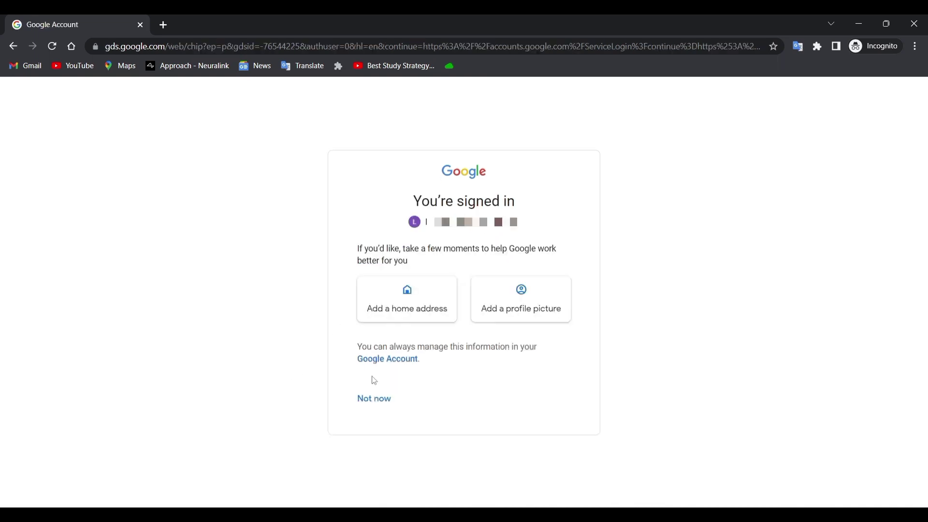
pyautogui.click(374, 401)
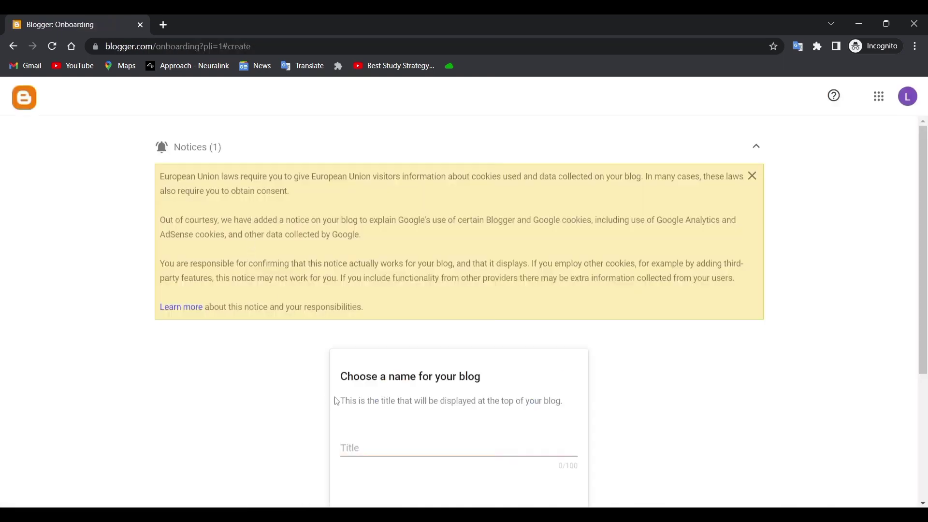
# Step: Title the new blog "loftyforyou" and continue to the URL choice
pyautogui.scroll(-3, 341, 382)
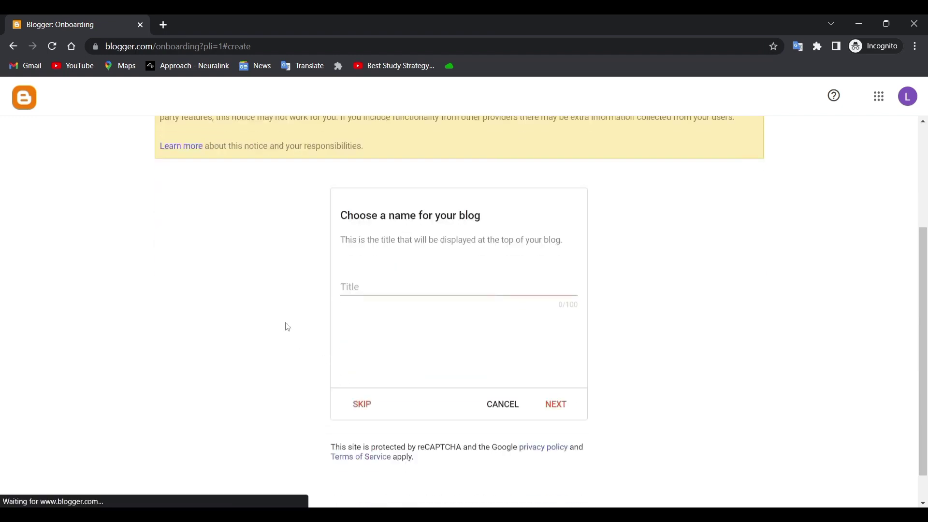
pyautogui.click(395, 288)
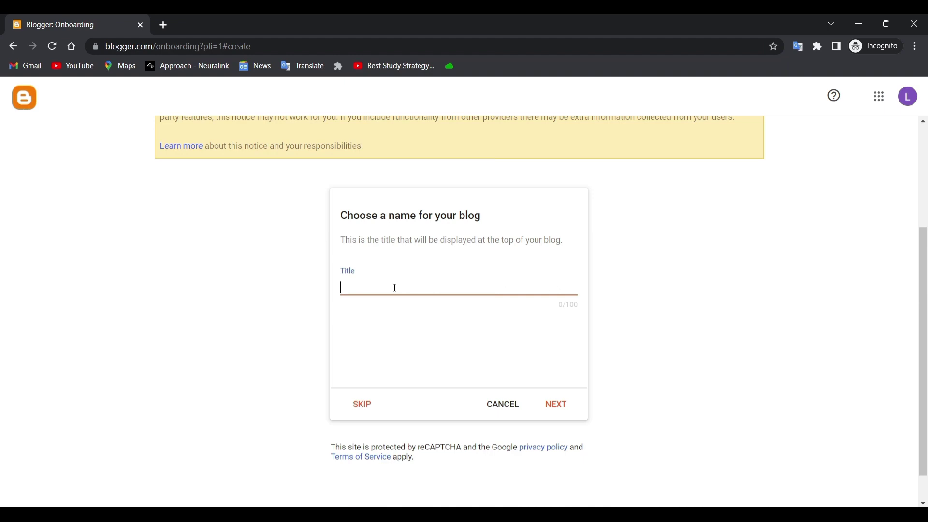
pyautogui.write('loftyforyou')
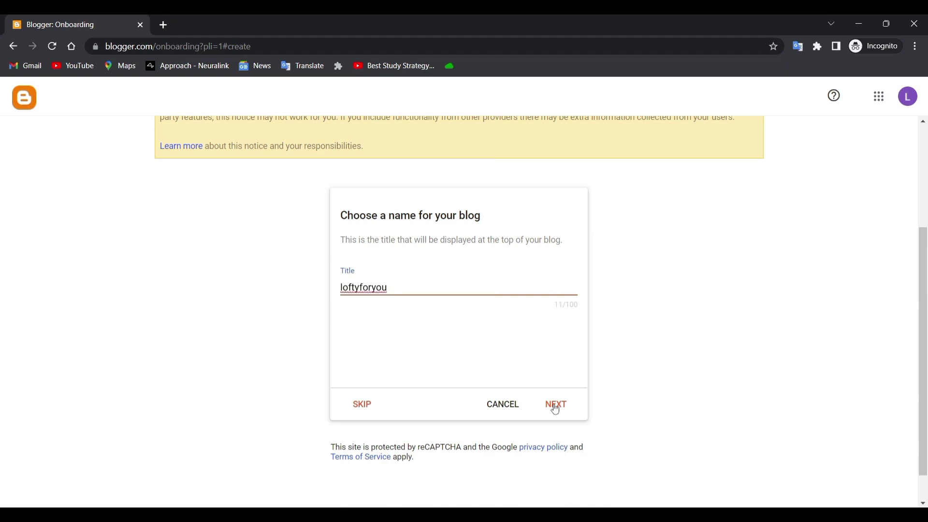
pyautogui.click(556, 406)
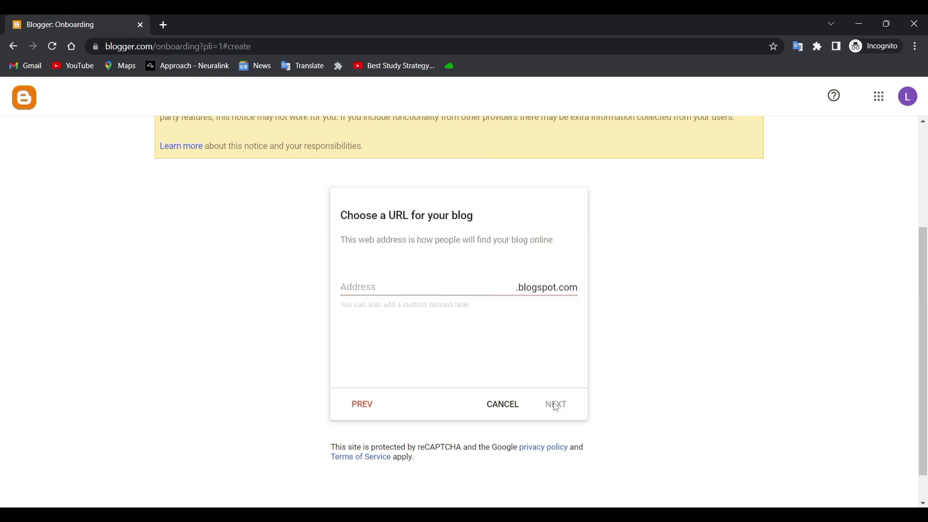
# Step: Set the blog's address to loftyforyou2.blogspot.com and continue to the display name
pyautogui.click(437, 285)
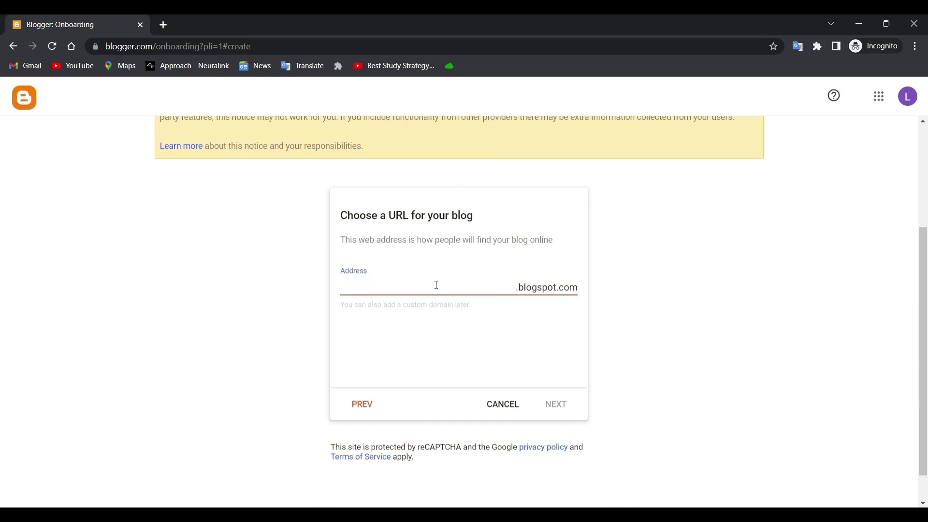
pyautogui.write('loftyforyou2')
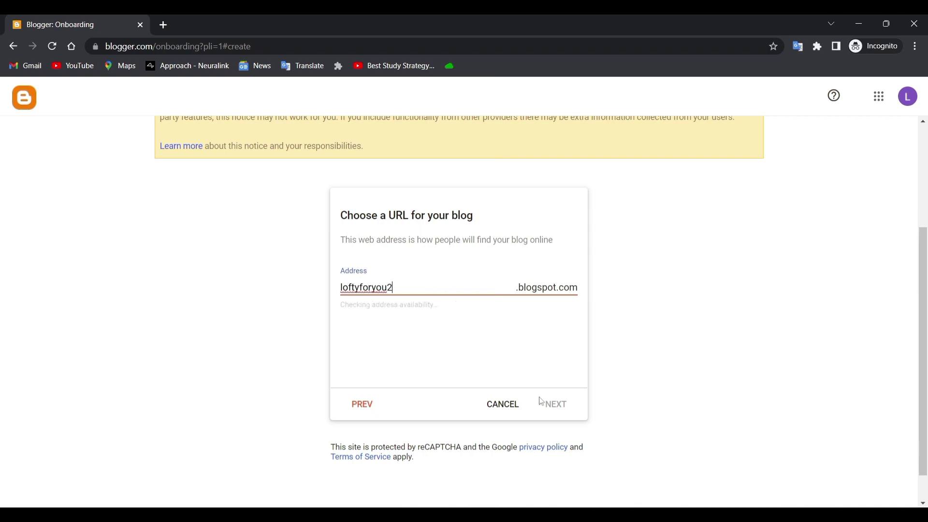
pyautogui.click(556, 405)
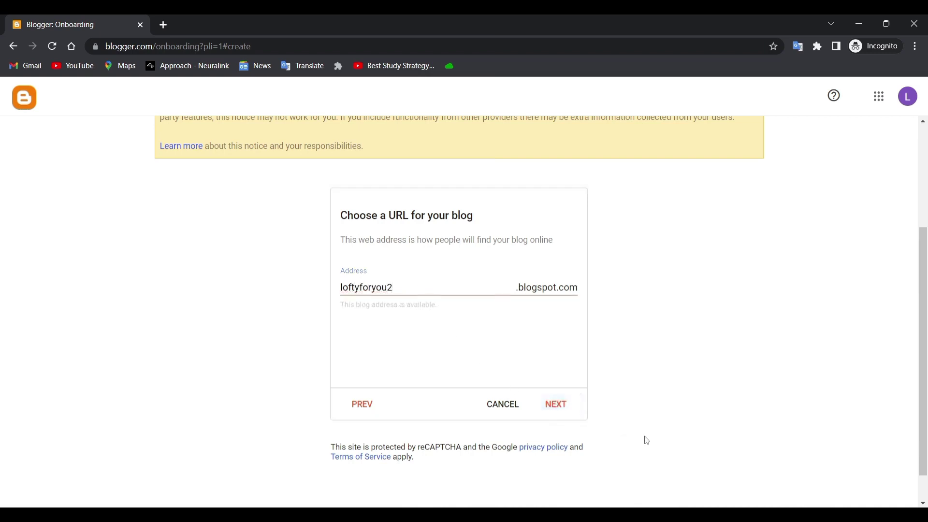
# Step: Set the display name to "Lofty for You" and finish creating the blog
pyautogui.click(391, 284)
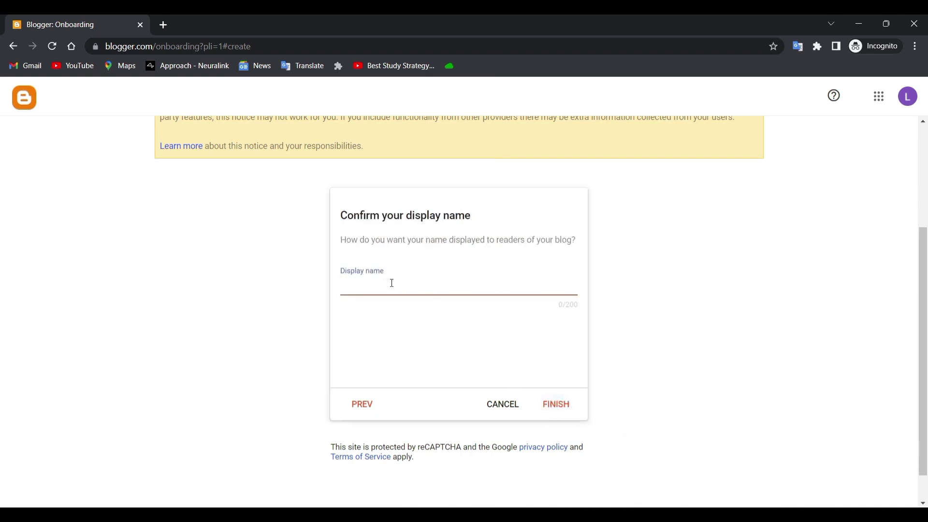
pyautogui.write('Lofty for You')
pyautogui.click(555, 409)
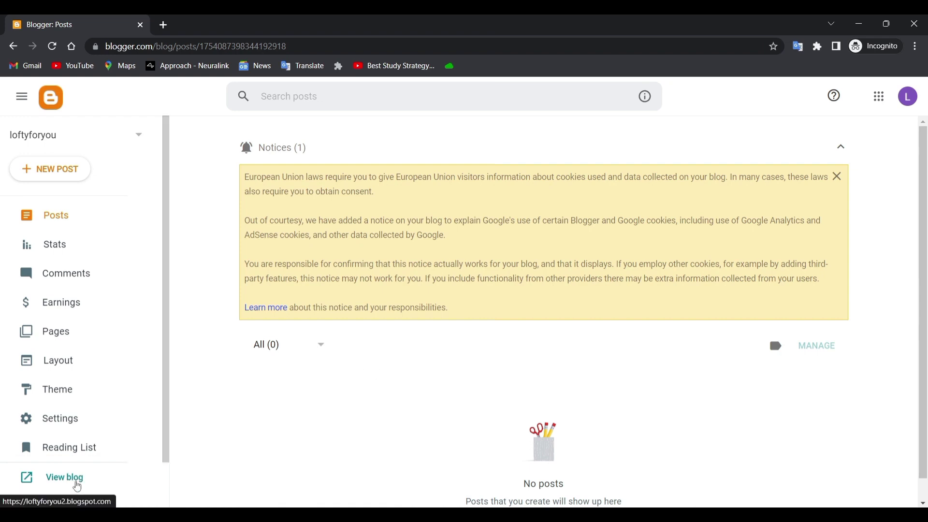
# Step: View the new blog's public page, examine its title, and return to the Blogger dashboard
pyautogui.click(76, 480)
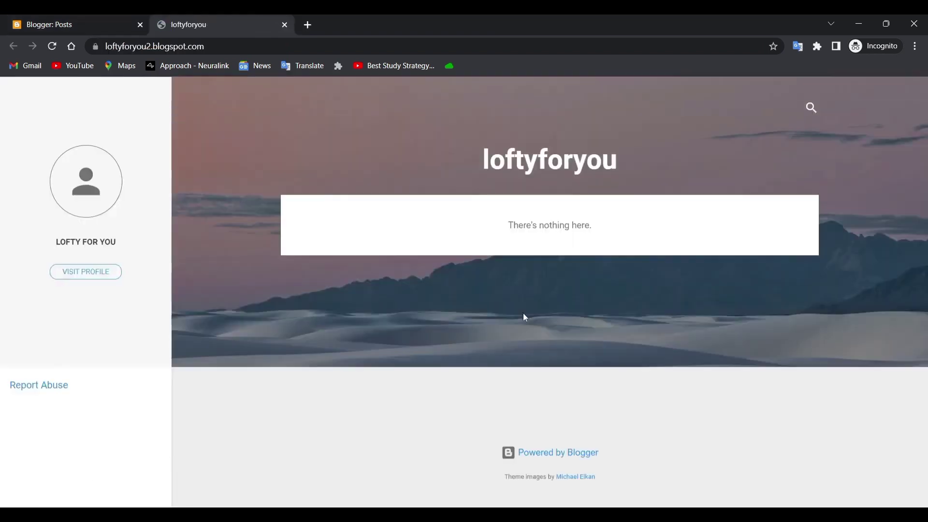
pyautogui.moveTo(468, 154); pyautogui.dragTo(644, 174)
pyautogui.click(409, 377)
pyautogui.click(119, 20)
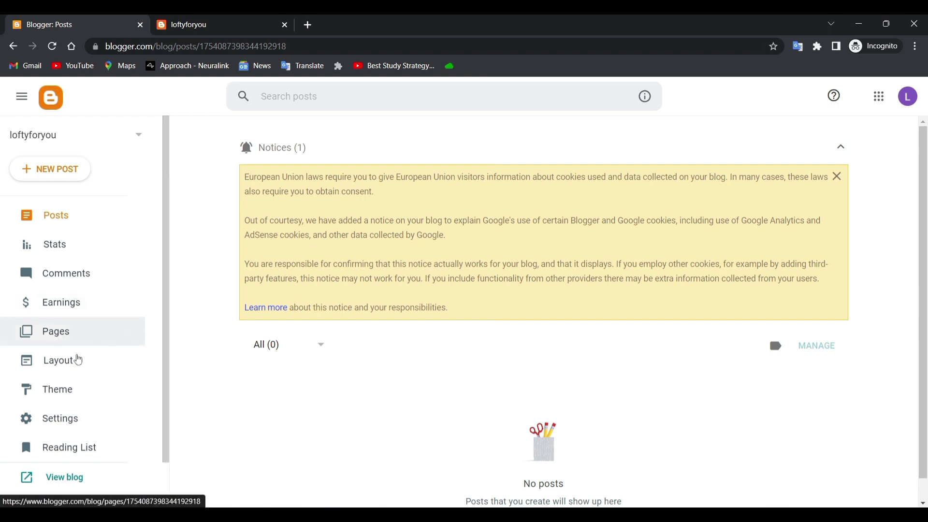
# Step: Browse the blog themes and apply the Technica variant of the Emporio theme
pyautogui.click(68, 390)
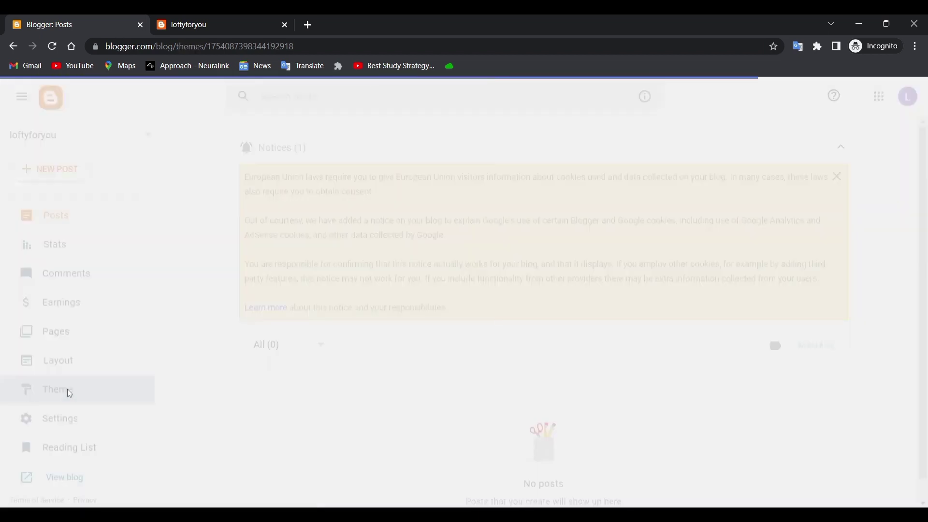
pyautogui.scroll(-2, 564, 353)
pyautogui.scroll(-5, 564, 353)
pyautogui.scroll(-5, 523, 332)
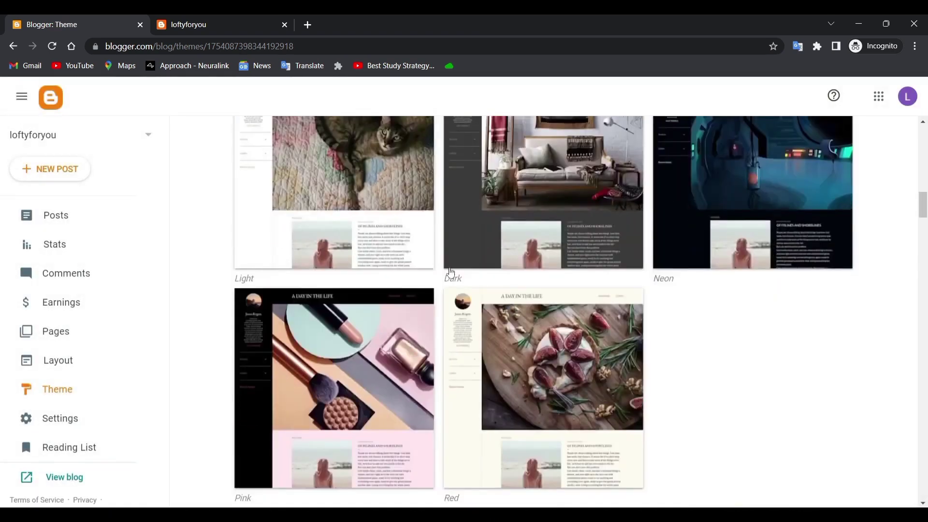
pyautogui.scroll(-5, 479, 285)
pyautogui.scroll(-3, 494, 314)
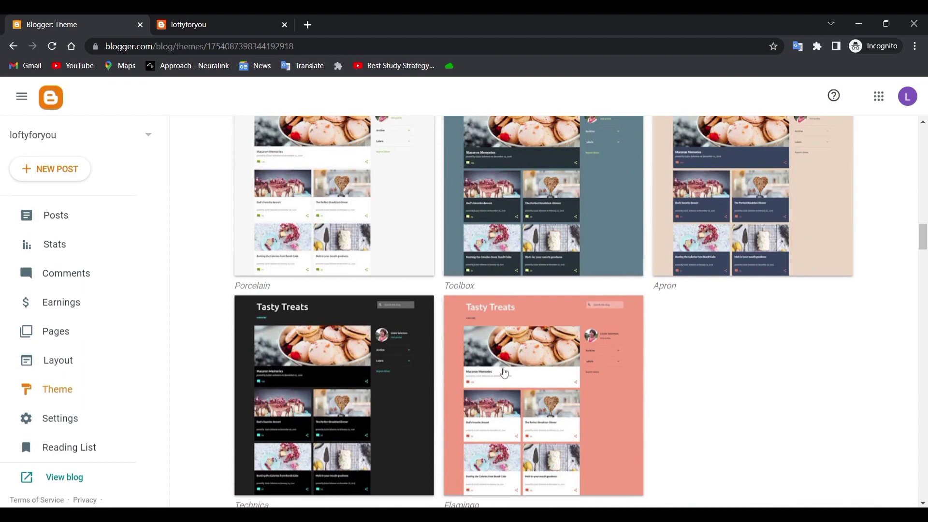
pyautogui.click(318, 398)
pyautogui.click(375, 362)
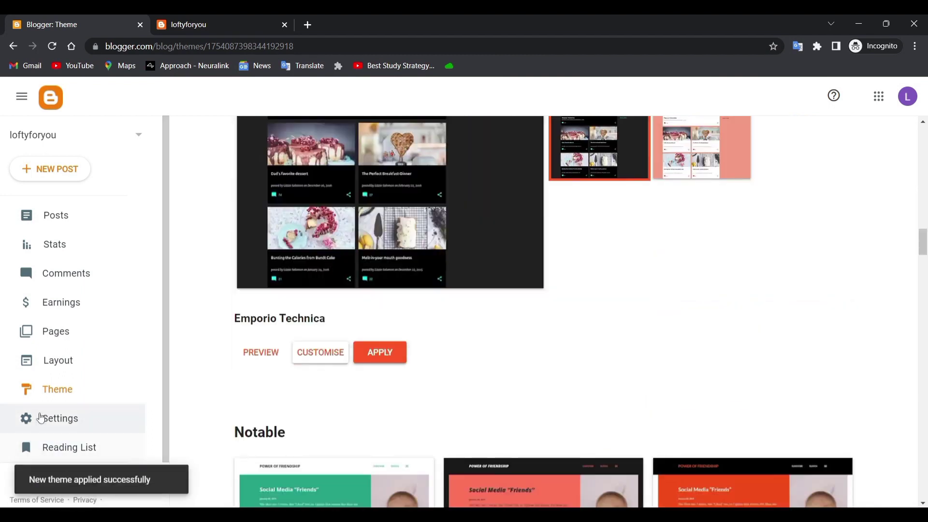
# Step: View the live blog with the applied theme and return to the theme page in Blogger
pyautogui.scroll(-1, 36, 424)
pyautogui.click(80, 422)
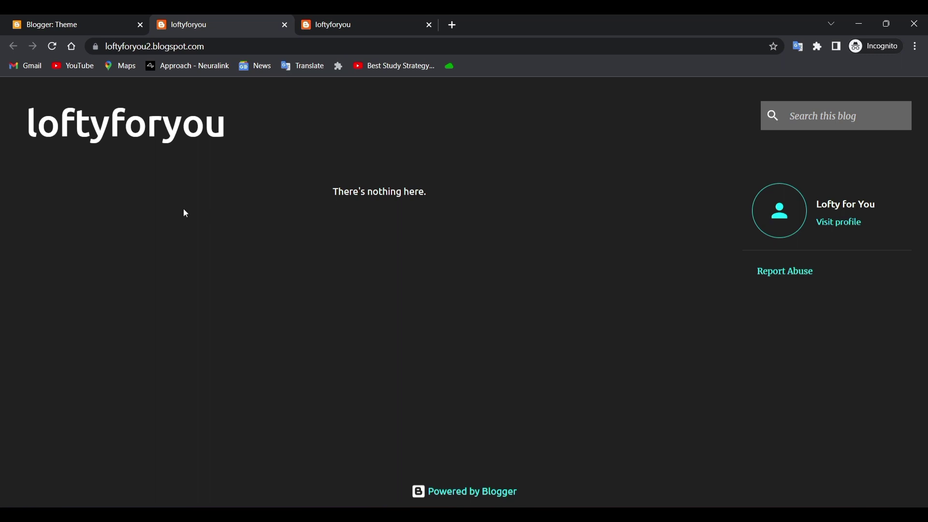
pyautogui.click(96, 25)
pyautogui.scroll(2, 140, 266)
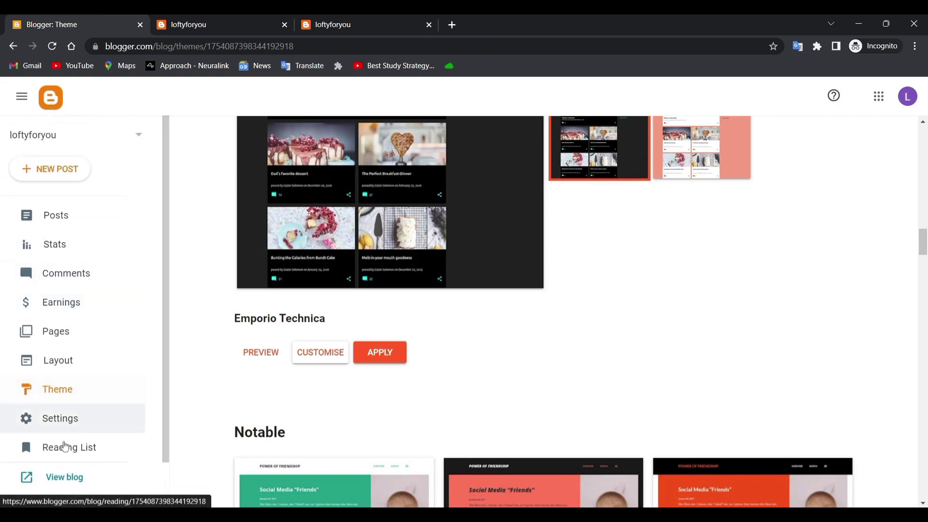
# Step: Open the blog's settings, check the public blog page again, and return to the settings
pyautogui.click(66, 417)
pyautogui.click(185, 326)
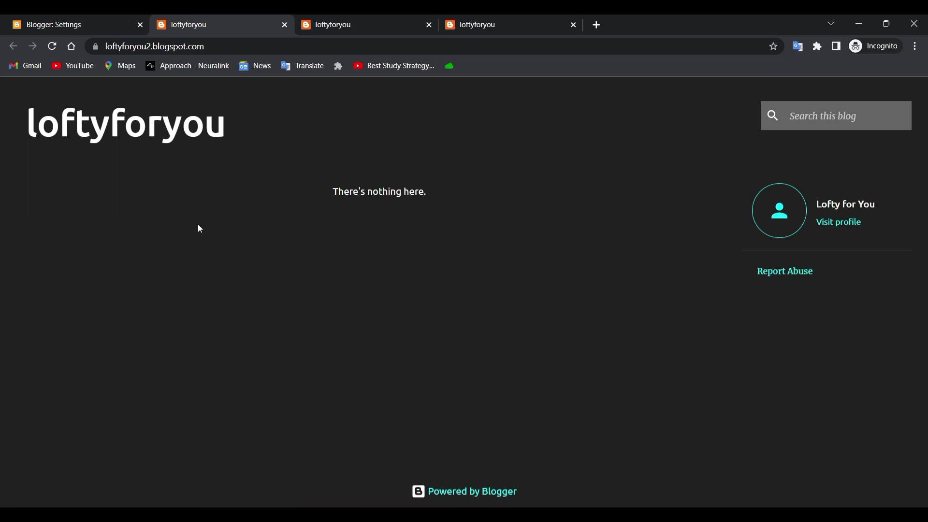
pyautogui.click(88, 16)
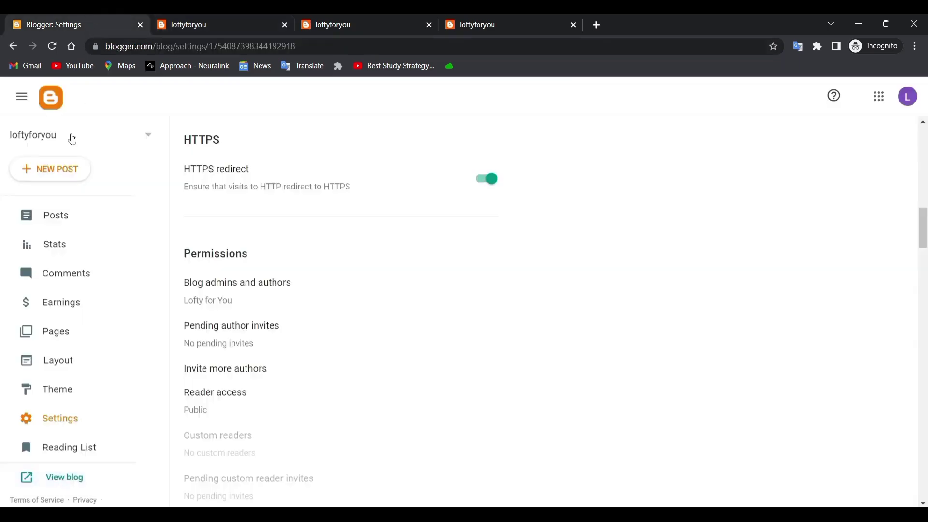
# Step: Create a new blog post and look over its empty title field and body
pyautogui.click(59, 169)
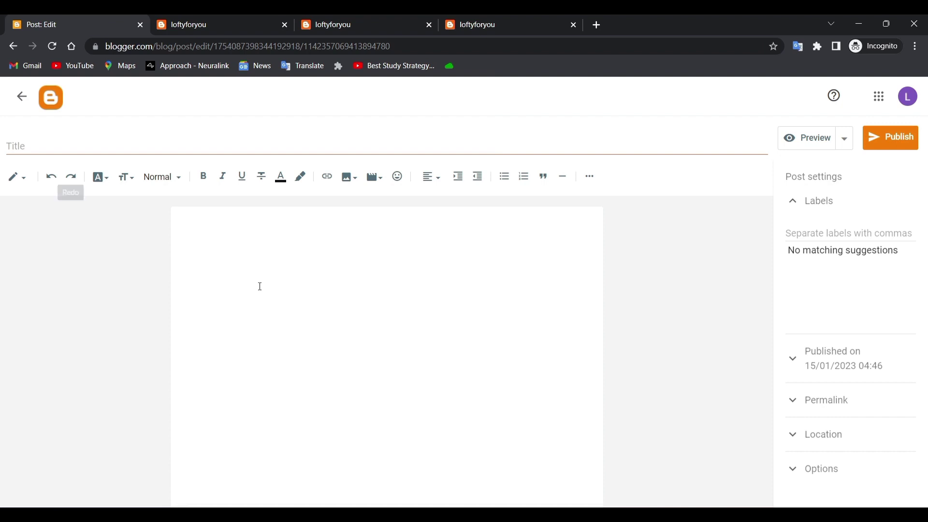
pyautogui.click(174, 141)
pyautogui.click(272, 337)
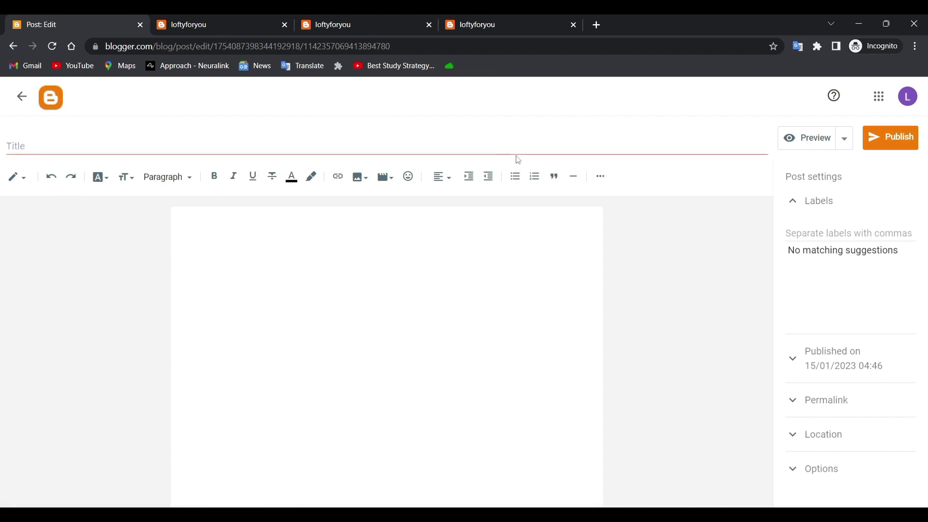
# Step: Open the ChatGPT site, chat.openai.com/chat, in a new browser tab
pyautogui.click(597, 25)
pyautogui.write('cha')
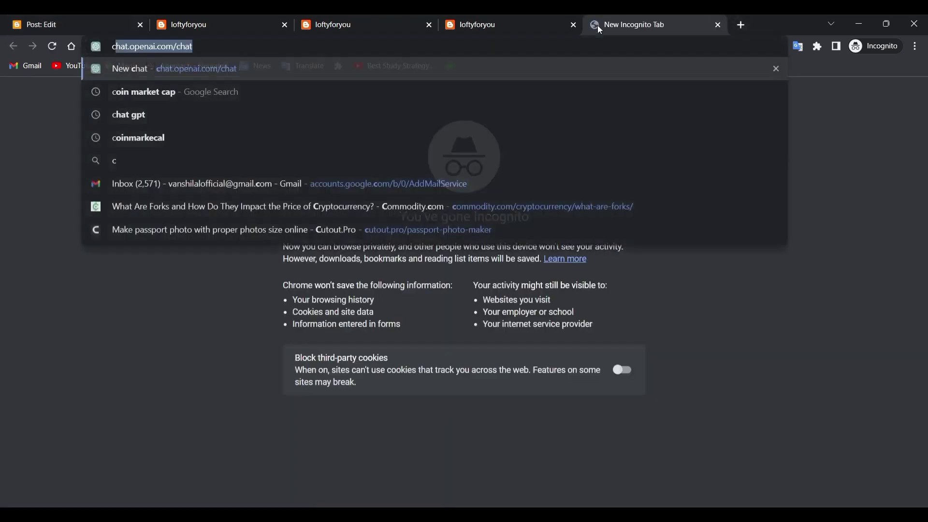
pyautogui.write('t')
pyautogui.press('Return')
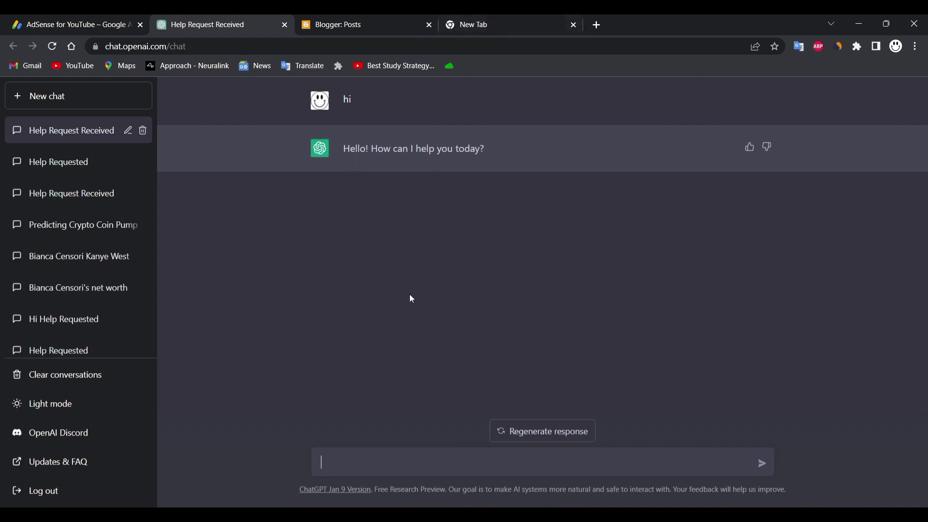
# Step: Search the web for "google trends" in the empty browser tab and open the Google Trends site
pyautogui.click(492, 20)
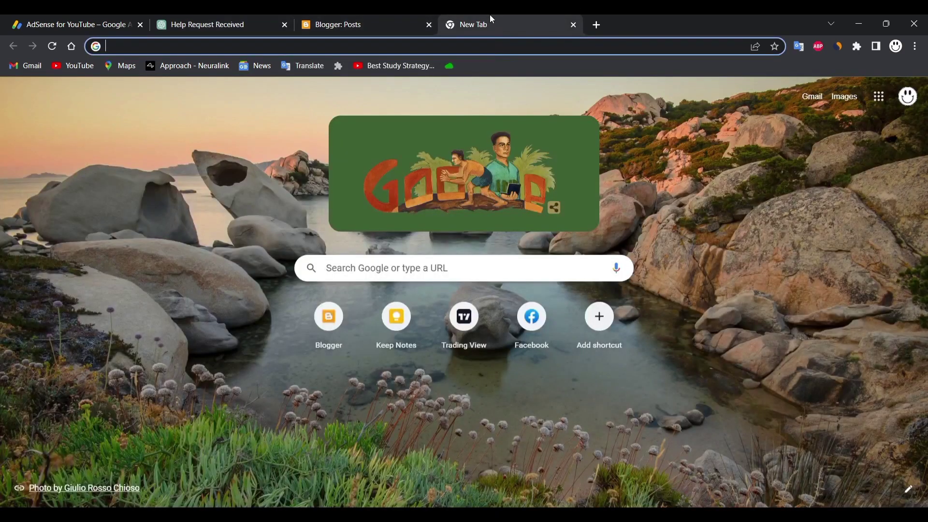
pyautogui.write('google trend')
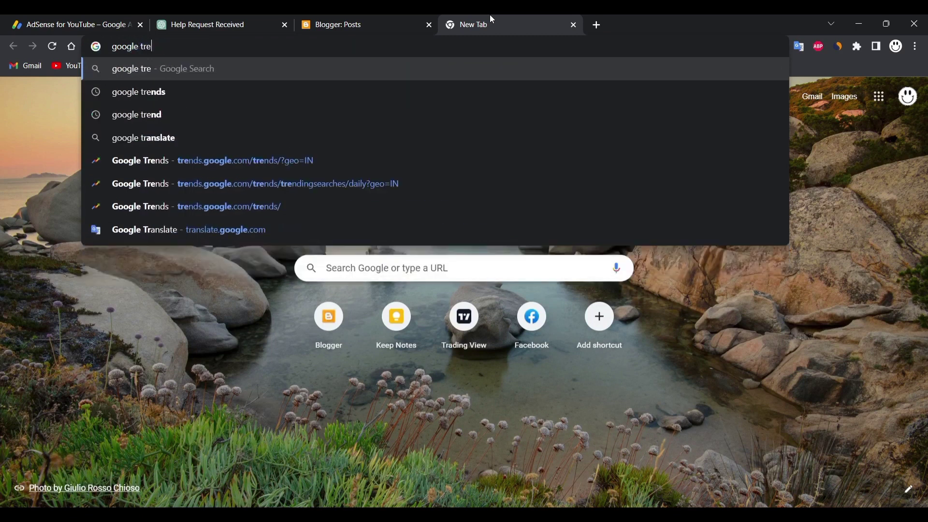
pyautogui.press('Return')
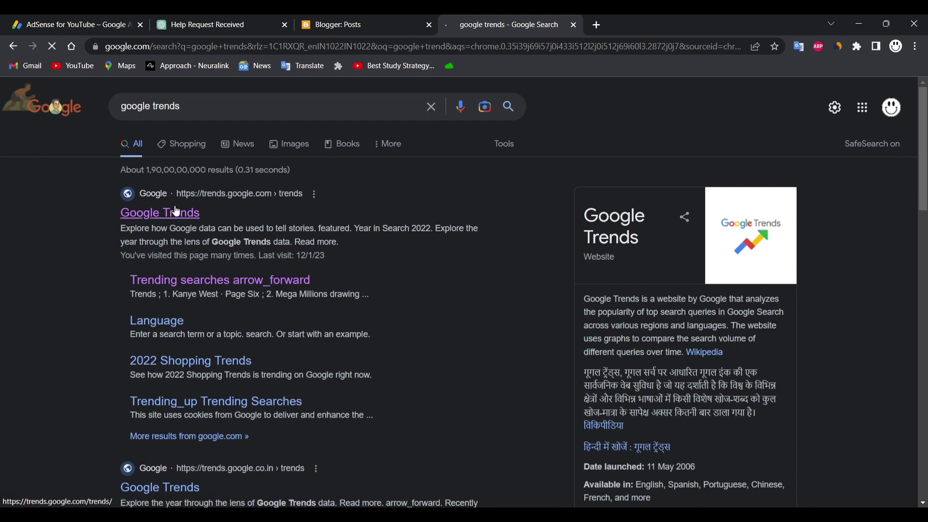
pyautogui.click(168, 220)
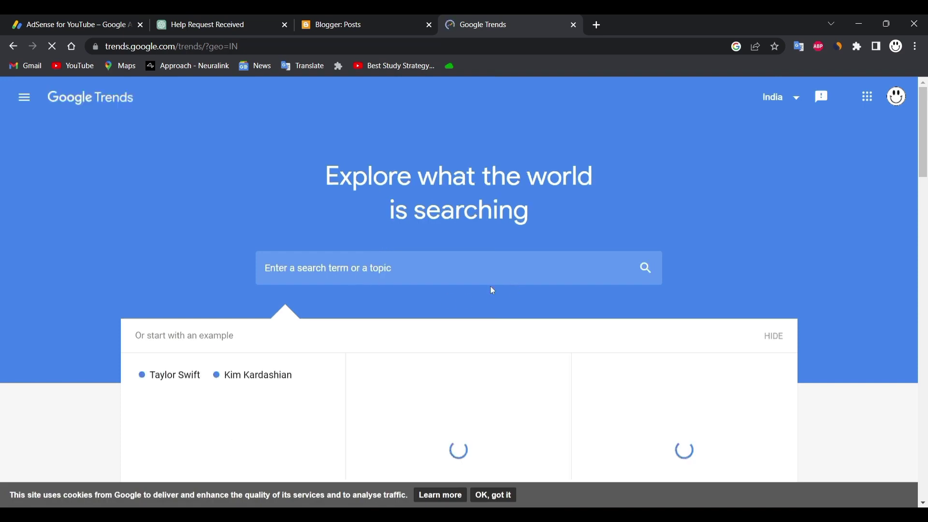
# Step: Open the trending searches for India and browse the real-time and daily search trends for topic ideas
pyautogui.click(24, 97)
pyautogui.click(63, 196)
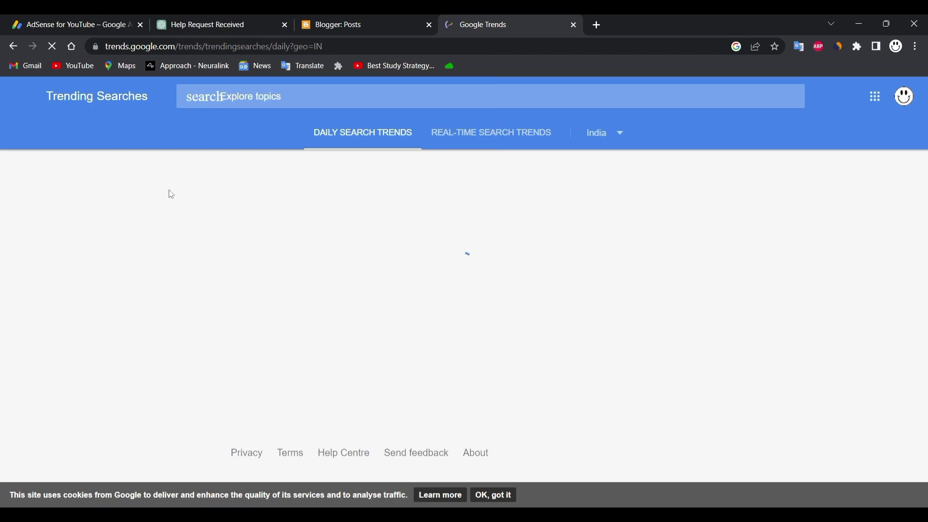
pyautogui.click(465, 139)
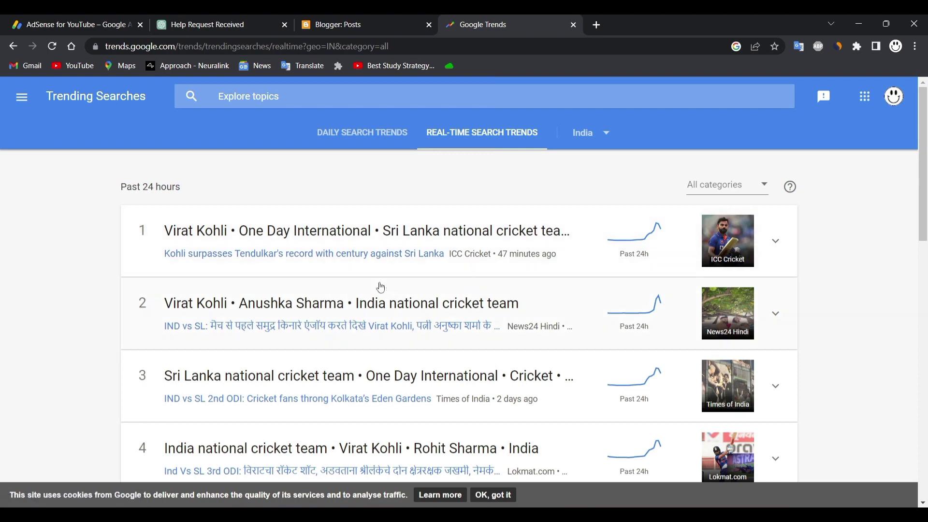
pyautogui.scroll(-3, 382, 273)
pyautogui.scroll(3, 369, 267)
pyautogui.click(362, 133)
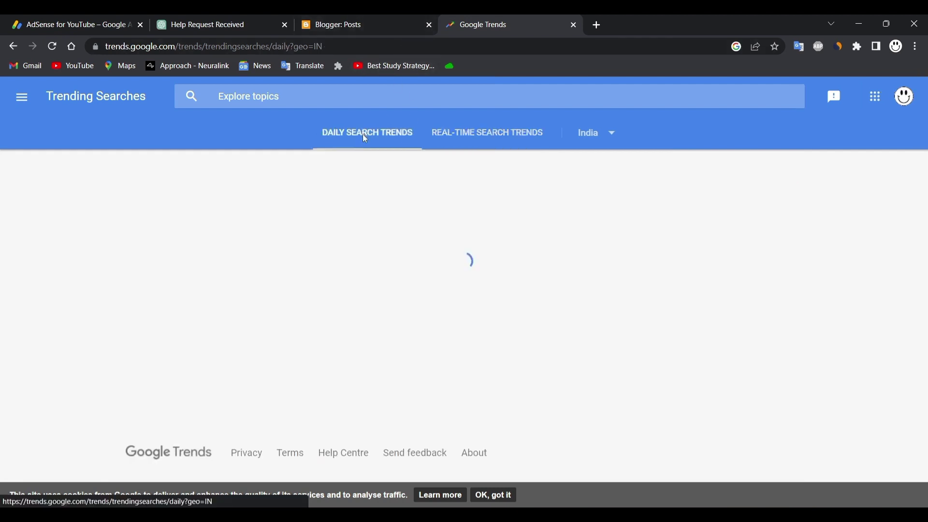
pyautogui.scroll(-10, 338, 325)
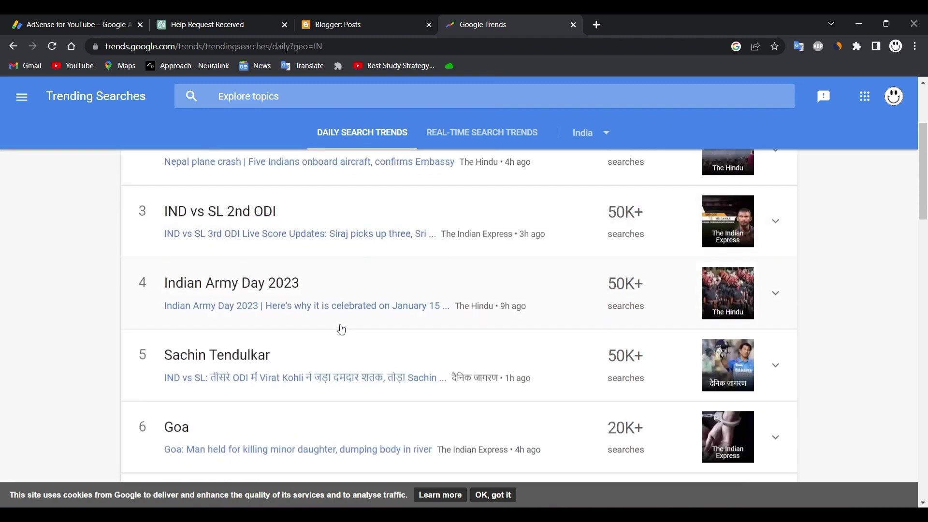
pyautogui.scroll(6, 339, 335)
pyautogui.scroll(4, 316, 331)
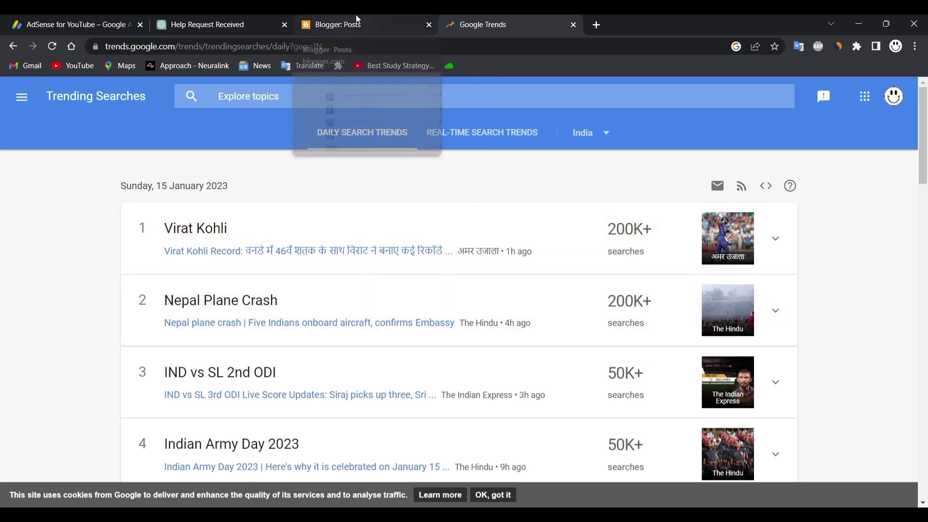
# Step: Return to ChatGPT and send the prompt "write my next blog scrip on top 10 dangerous animals in the world"
pyautogui.click(207, 20)
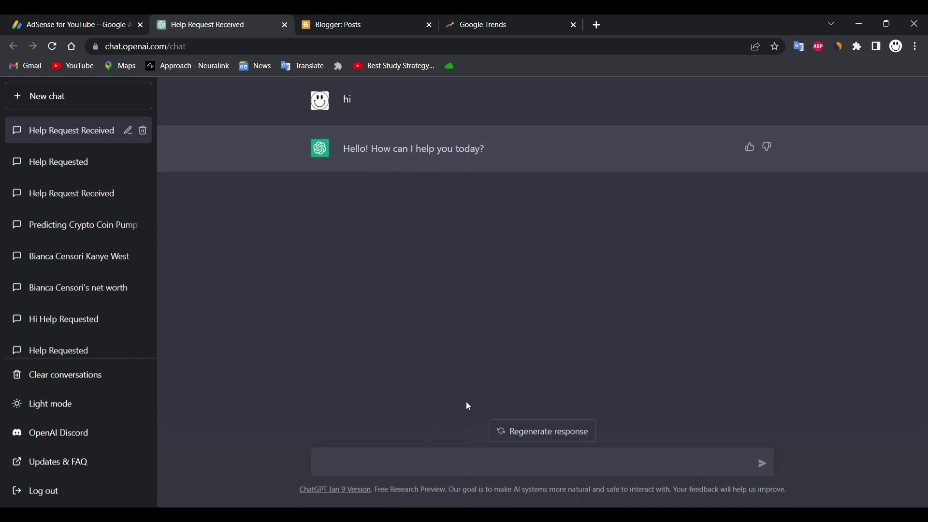
pyautogui.write('write my next blog scrip on')
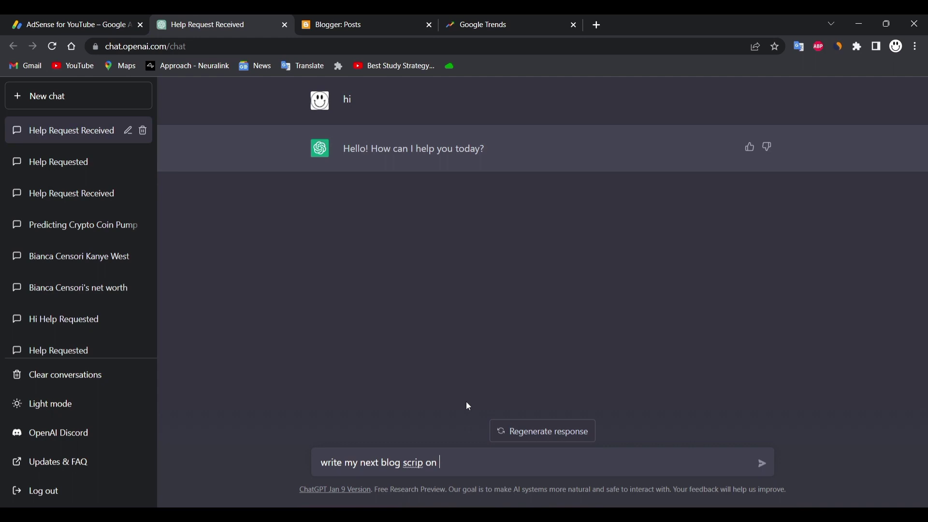
pyautogui.write(' top 10 dangerous animals in the world')
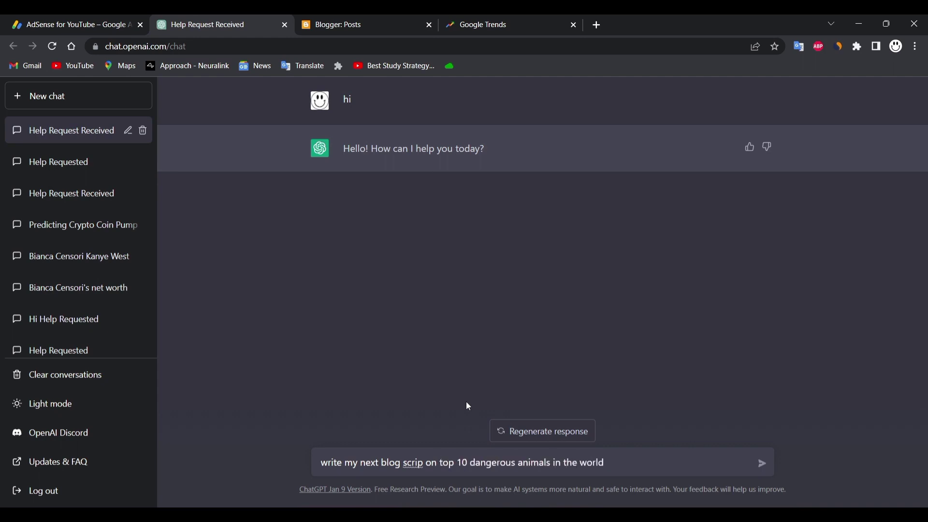
pyautogui.press('Return')
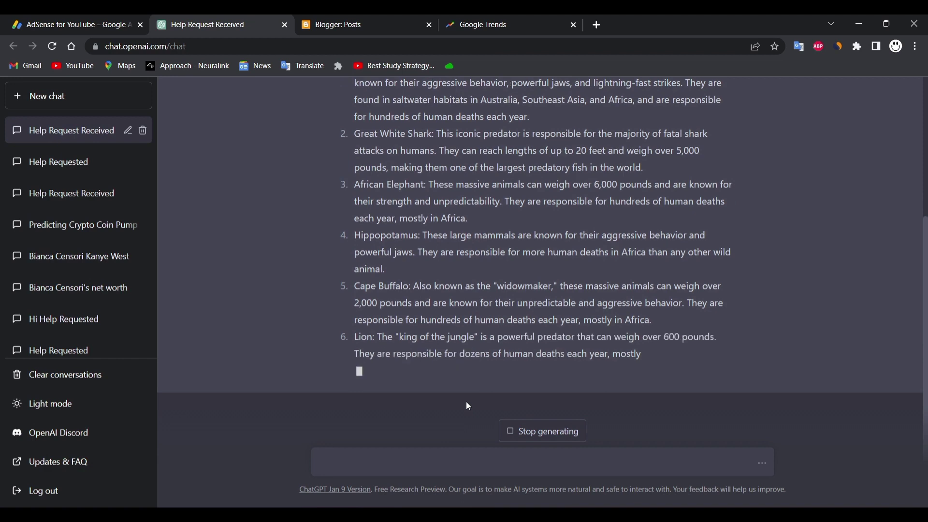
# Step: Read through the generated blog script, including its title, introduction, numbered animals and conclusion
pyautogui.scroll(3, 429, 329)
pyautogui.scroll(-5, 410, 253)
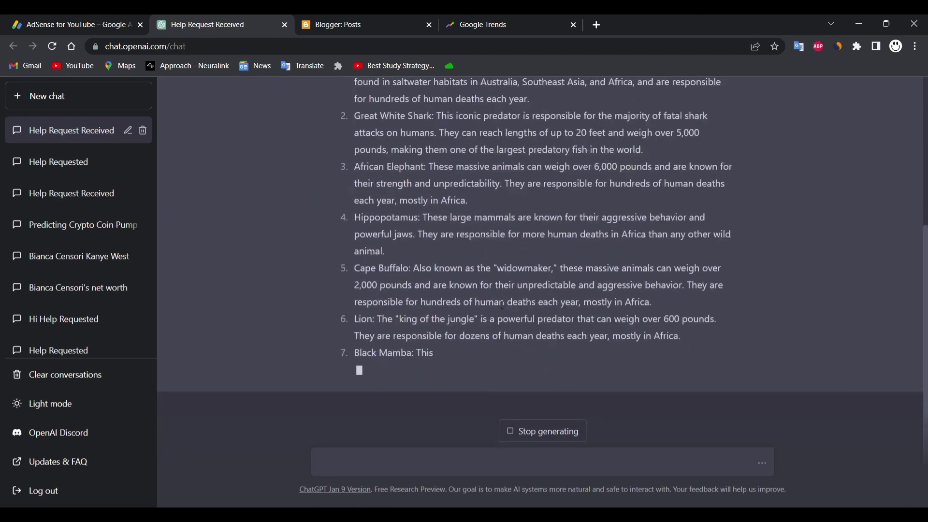
pyautogui.scroll(5, 472, 239)
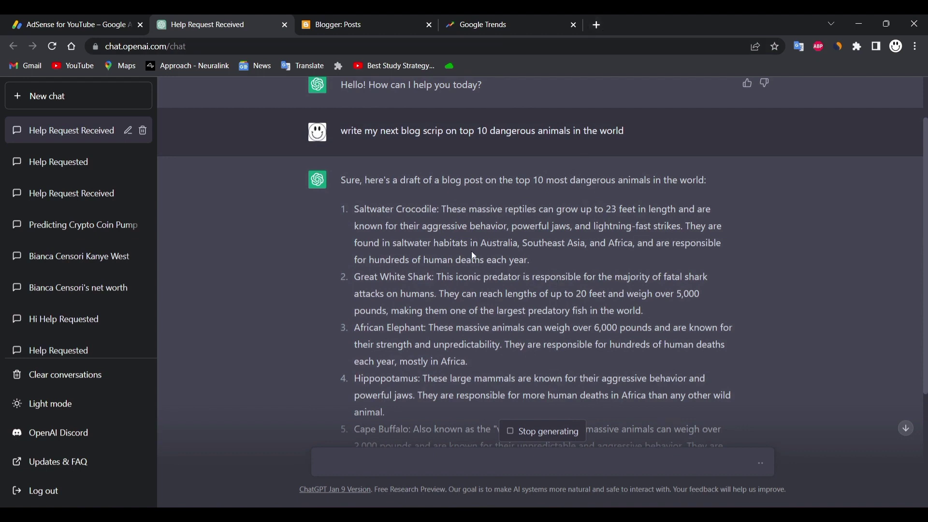
pyautogui.scroll(-5, 472, 251)
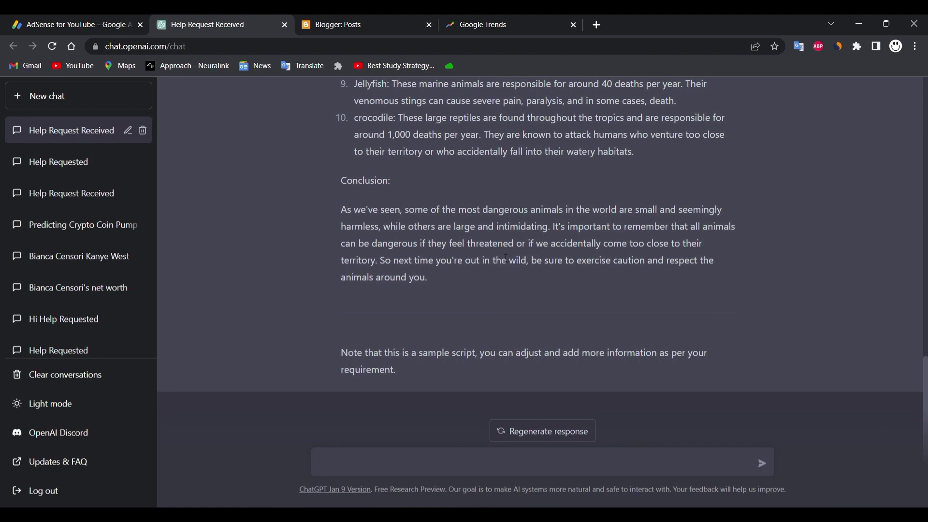
pyautogui.scroll(15, 498, 254)
pyautogui.scroll(-3, 453, 257)
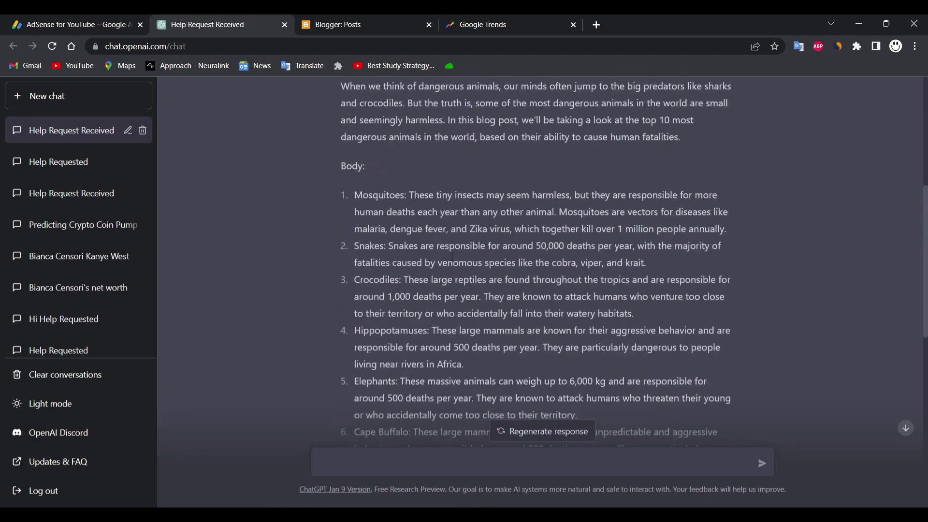
pyautogui.scroll(3, 448, 277)
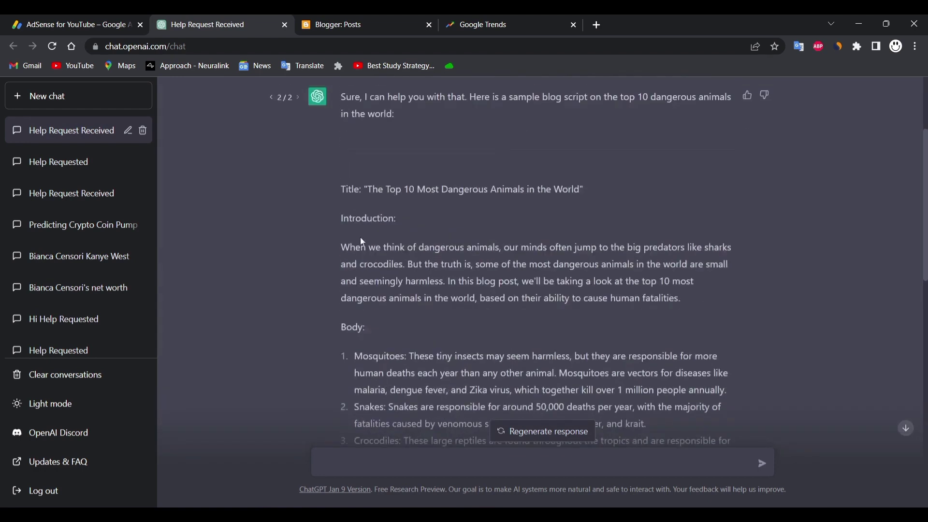
# Step: Copy the blog script from the Introduction heading through the end of the conclusion paragraph
pyautogui.moveTo(339, 218); pyautogui.dragTo(421, 263)
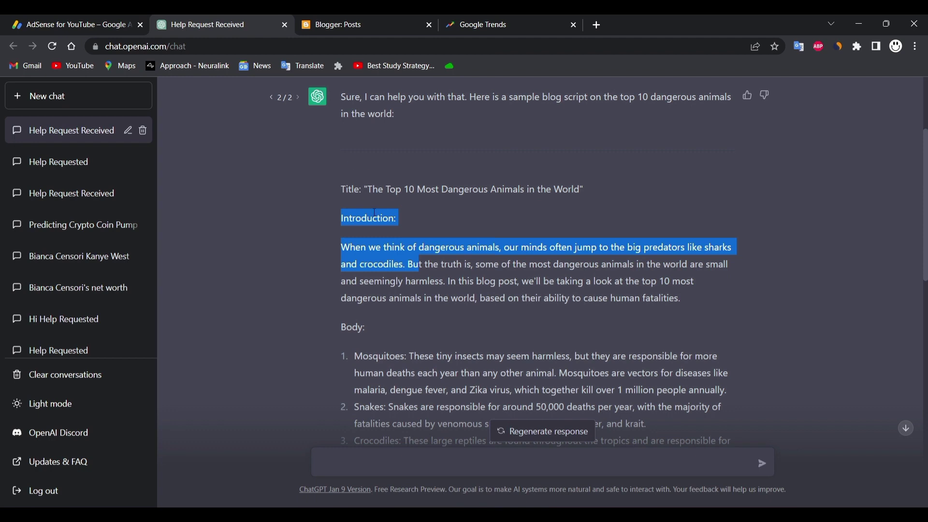
pyautogui.click(328, 214)
pyautogui.moveTo(344, 208); pyautogui.dragTo(464, 292)
pyautogui.scroll(-1, 476, 257)
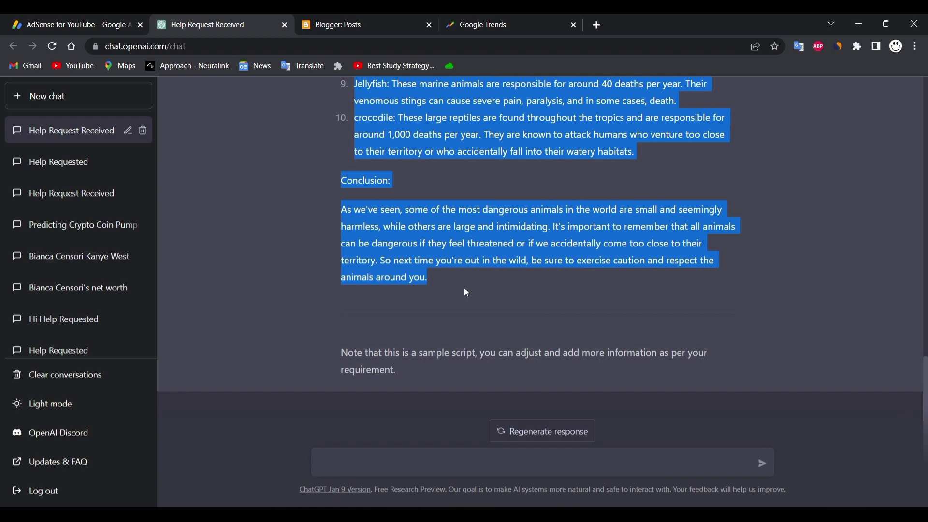
# Step: Search for "word counter" in a new browser tab and open the WordCounter site, wordcounter.net
pyautogui.click(596, 23)
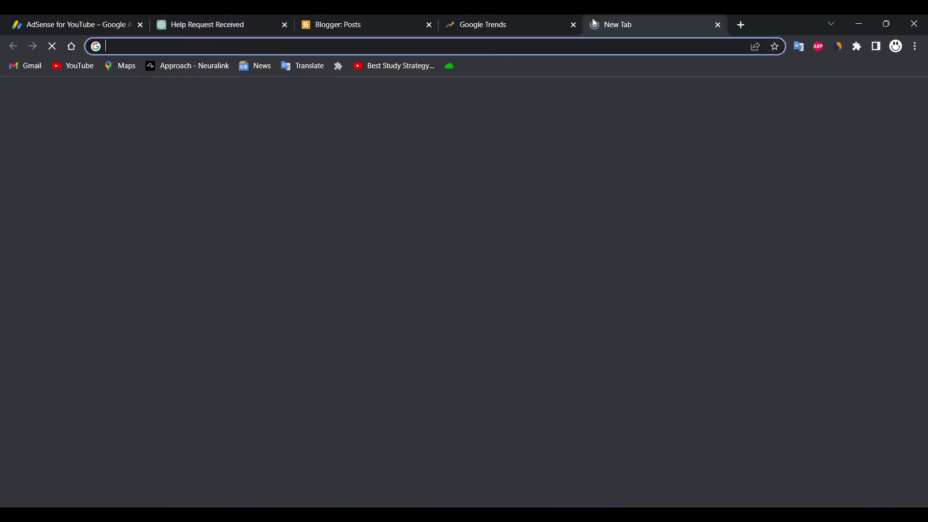
pyautogui.write('word cou')
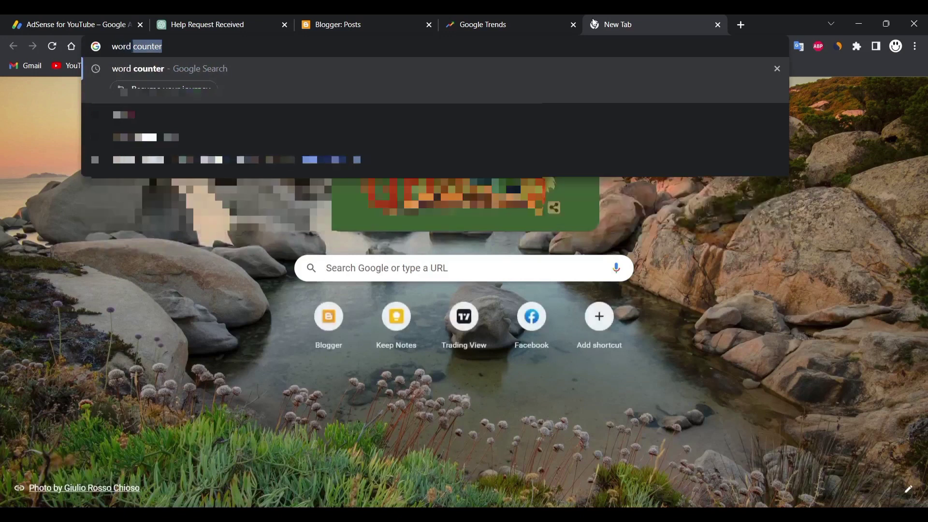
pyautogui.write('nter')
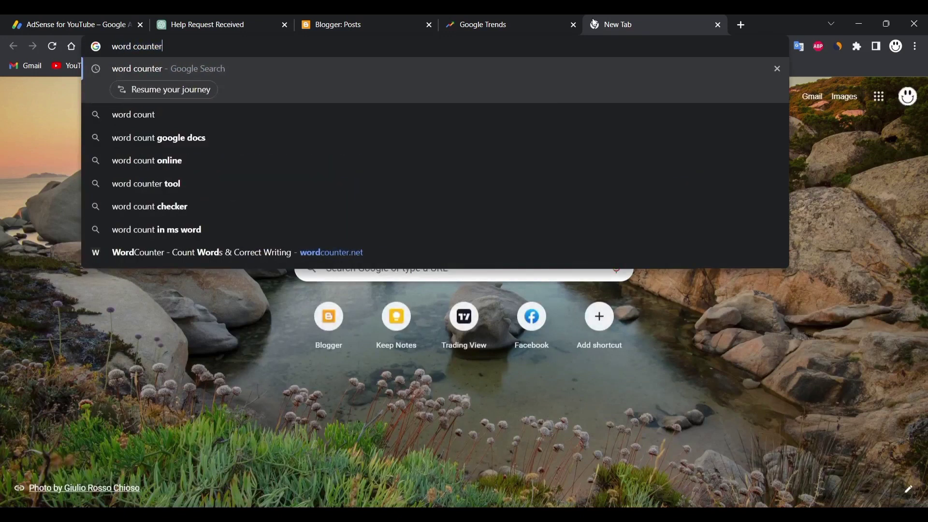
pyautogui.press('Return')
pyautogui.click(171, 218)
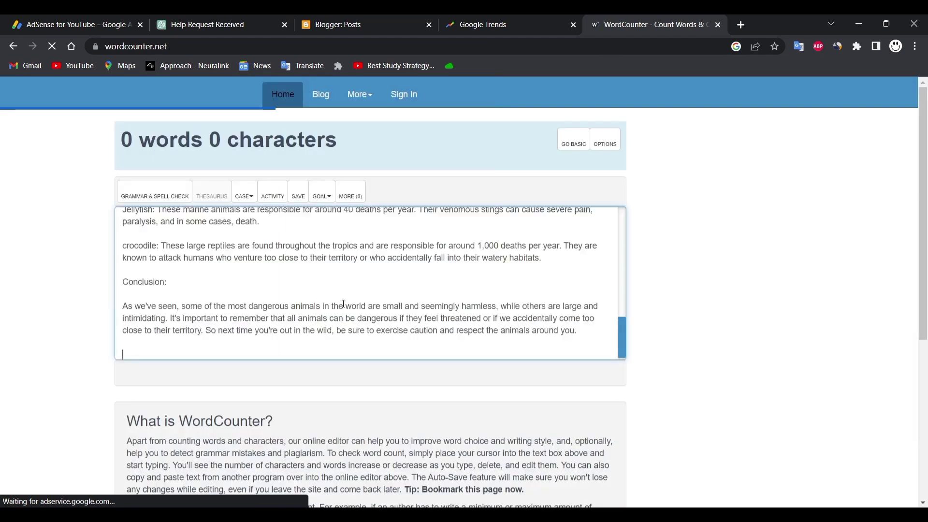
# Step: Paste the copied blog script into the WordCounter editor and check its word count
pyautogui.hotkey('ctrl', 'v')
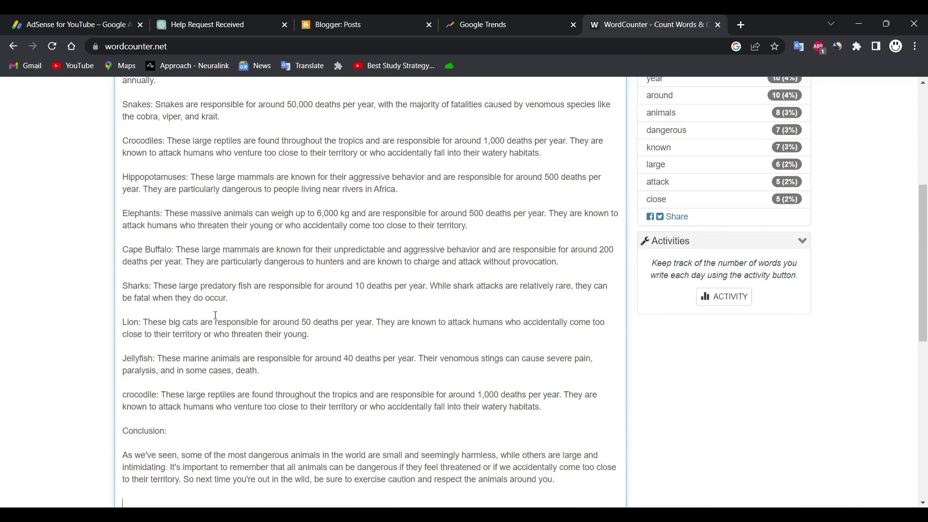
pyautogui.scroll(-5, 139, 232)
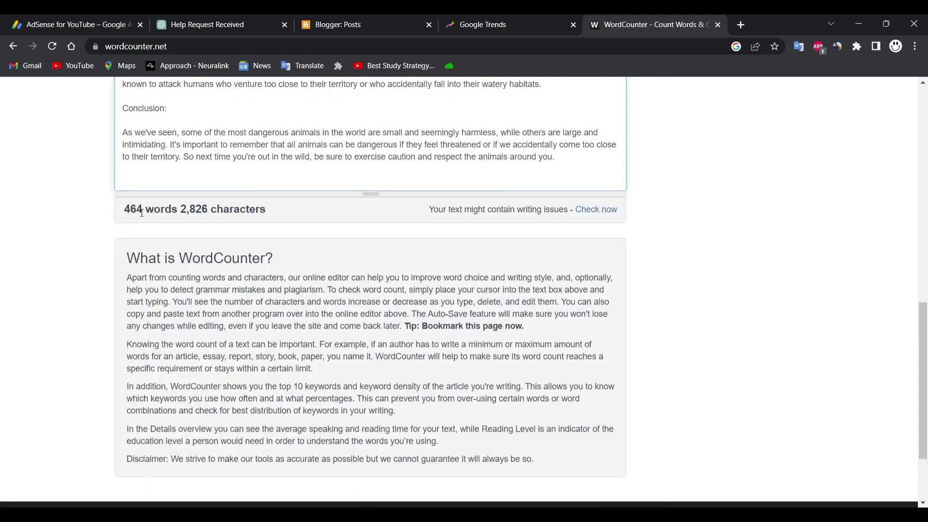
pyautogui.scroll(5, 287, 177)
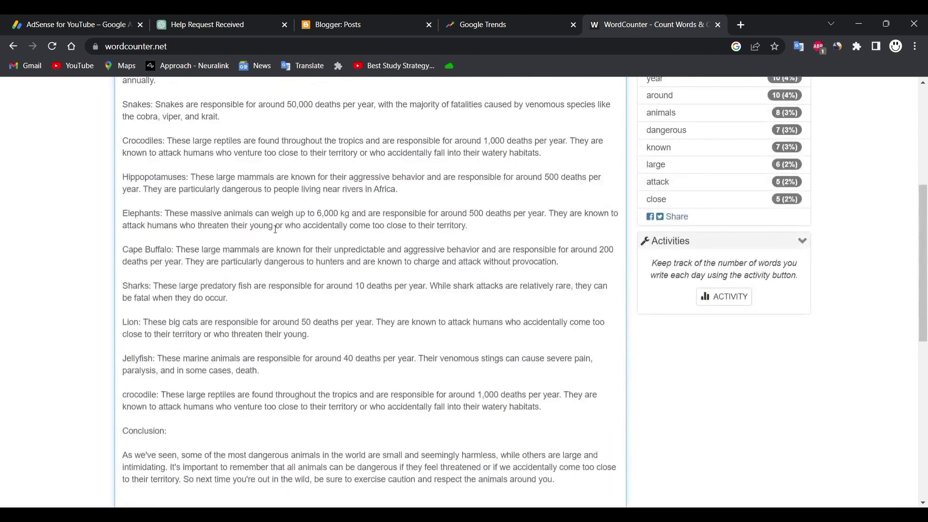
pyautogui.scroll(-3, 276, 229)
# Step: Go back to the ChatGPT conversation and request additional blog content with the prompt "more"
pyautogui.click(231, 24)
pyautogui.click(338, 333)
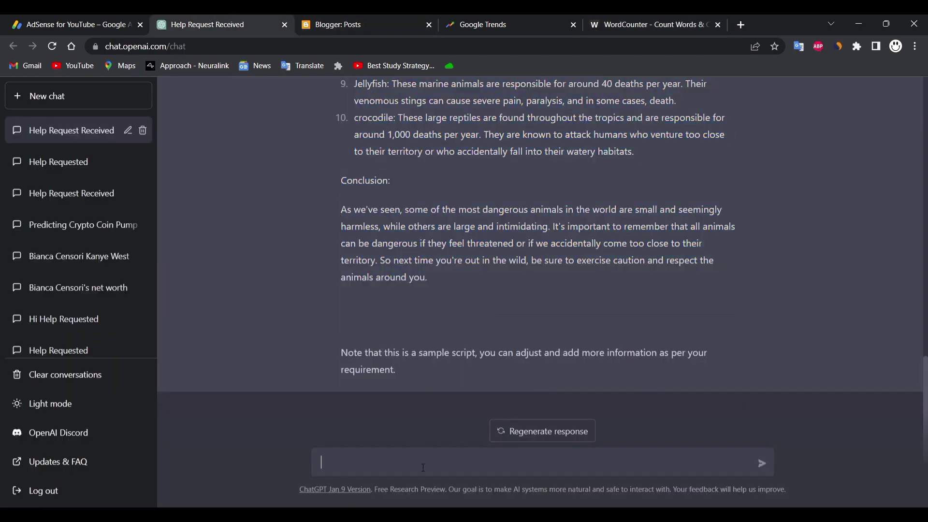
pyautogui.write('more')
pyautogui.press('Return')
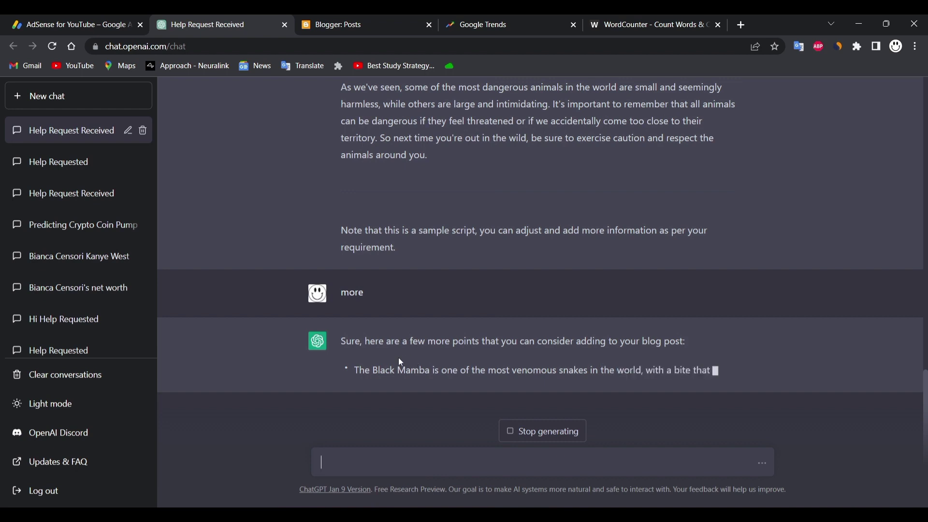
# Step: Review the conversation from the original blog script down to the additional points being generated
pyautogui.scroll(20, 420, 264)
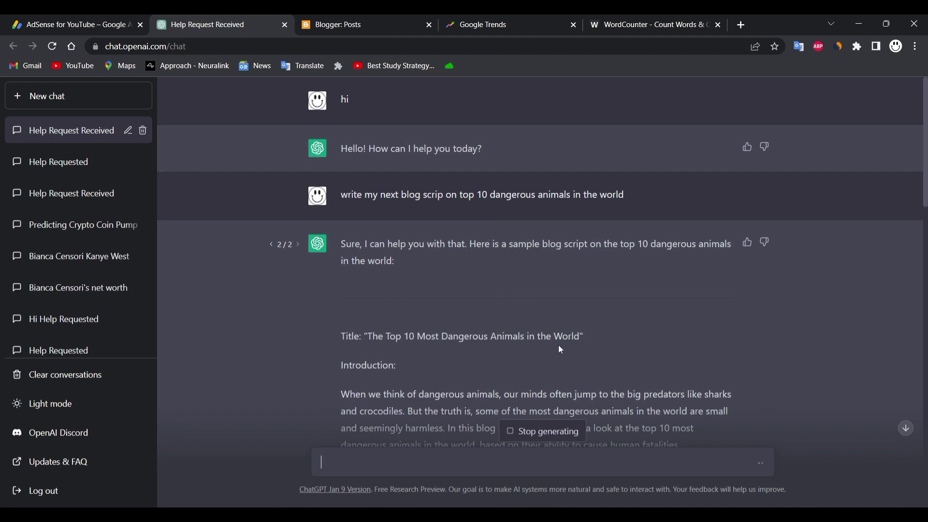
pyautogui.scroll(-20, 423, 352)
pyautogui.scroll(15, 424, 352)
pyautogui.scroll(-15, 392, 377)
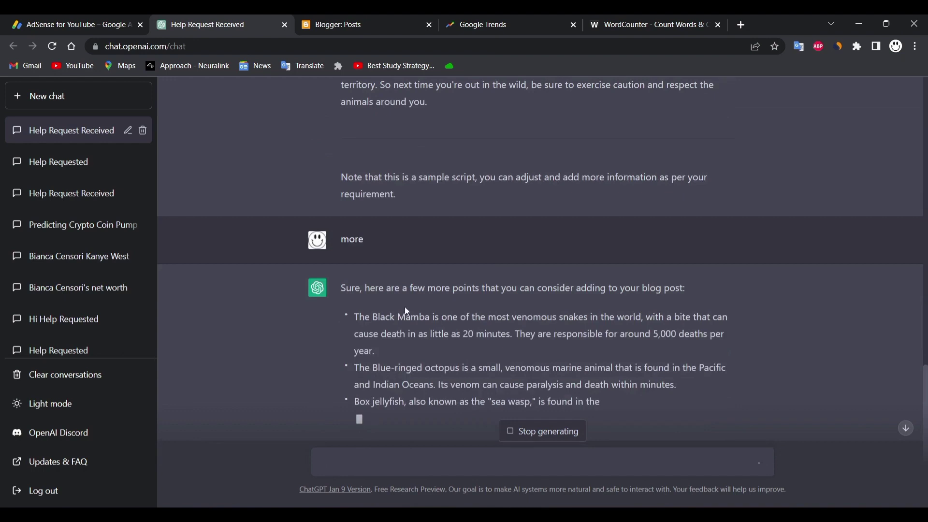
pyautogui.scroll(20, 391, 338)
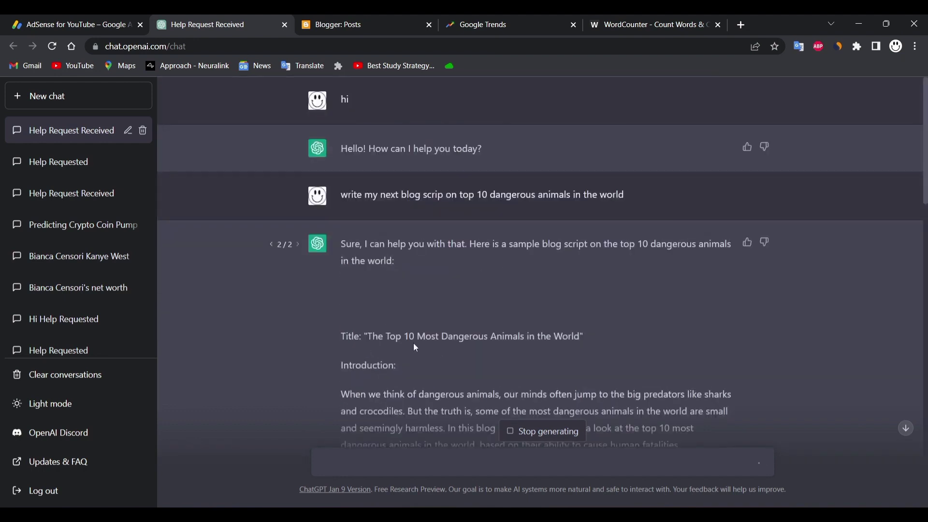
pyautogui.scroll(-20, 436, 362)
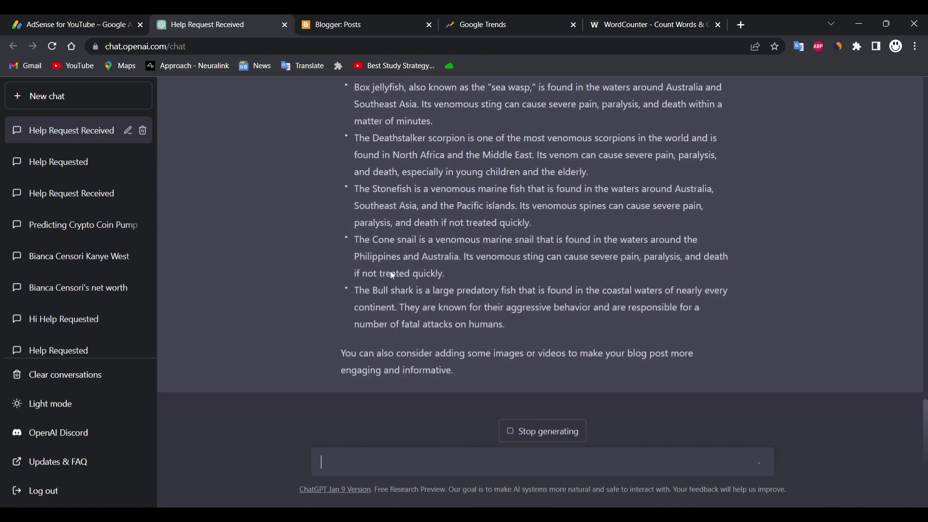
# Step: Copy all the additional bullet points, from the Black Mamba through the Bull shark
pyautogui.scroll(6, 401, 256)
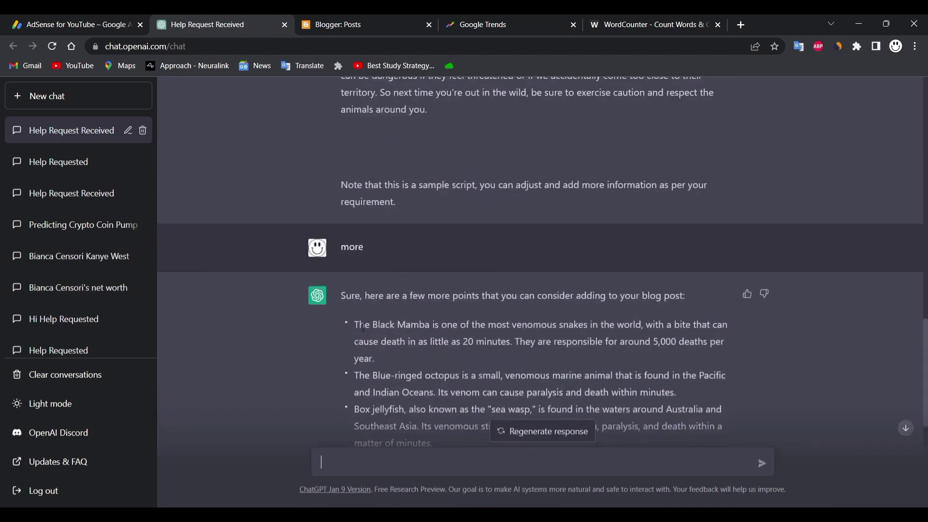
pyautogui.moveTo(357, 325); pyautogui.dragTo(525, 321)
pyautogui.hotkey('ctrl', 'c')
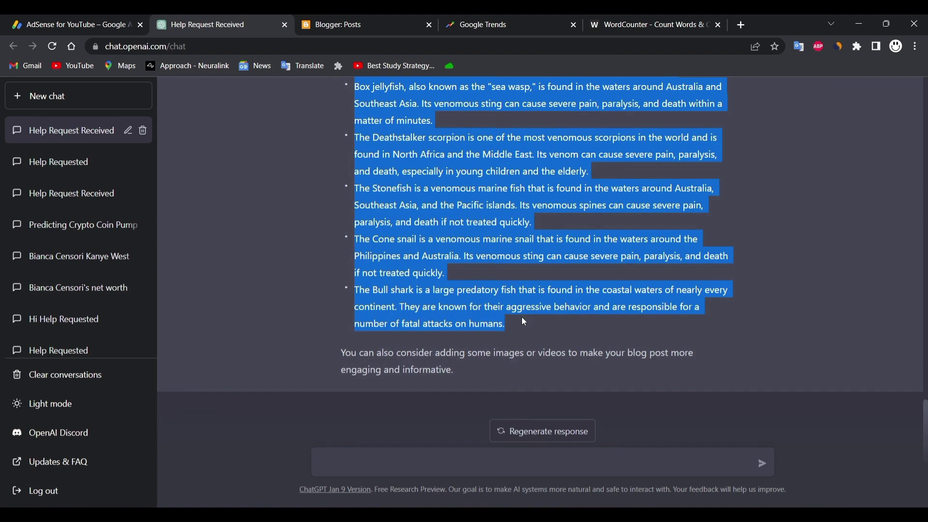
# Step: Paste the additional animal points into the existing text in the WordCounter editor and check the updated word count
pyautogui.click(628, 20)
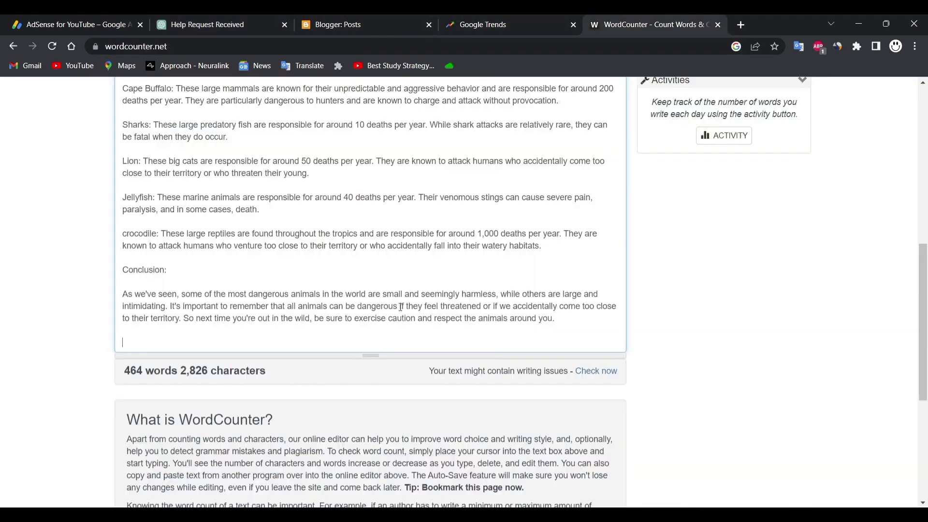
pyautogui.click(367, 304)
pyautogui.hotkey('ctrl', 'v')
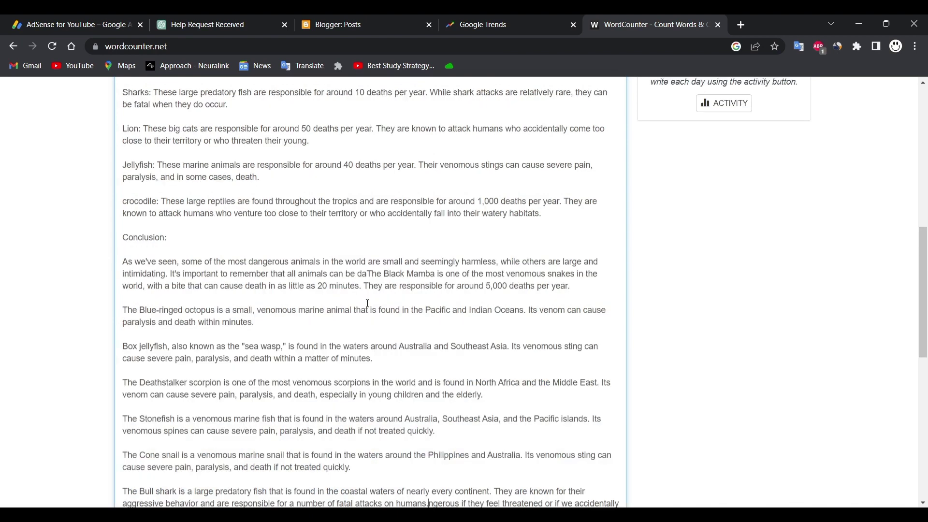
pyautogui.scroll(-7, 317, 305)
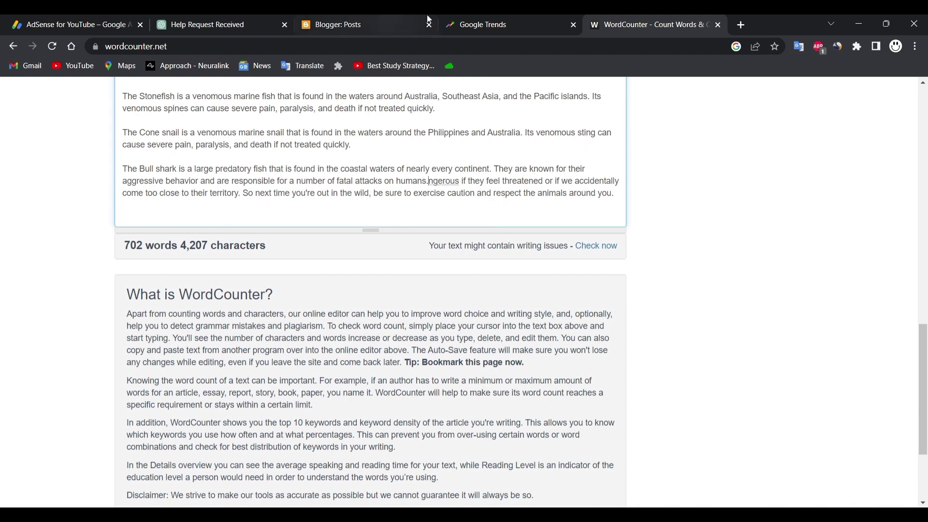
# Step: Copy the blog title from the ChatGPT script and title the Blogger post "The Top 10 Most Dangerous Animals in the World"
pyautogui.click(213, 24)
pyautogui.scroll(20, 403, 167)
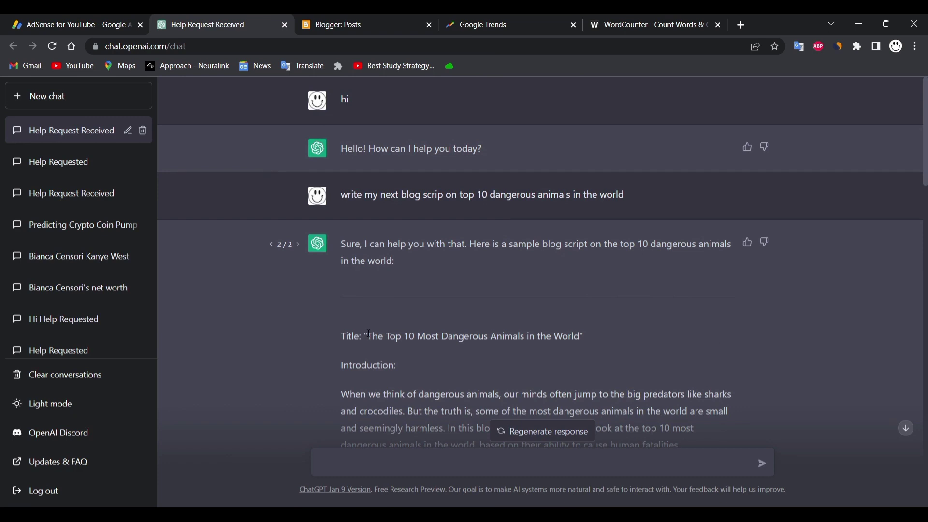
pyautogui.moveTo(369, 333); pyautogui.dragTo(552, 337)
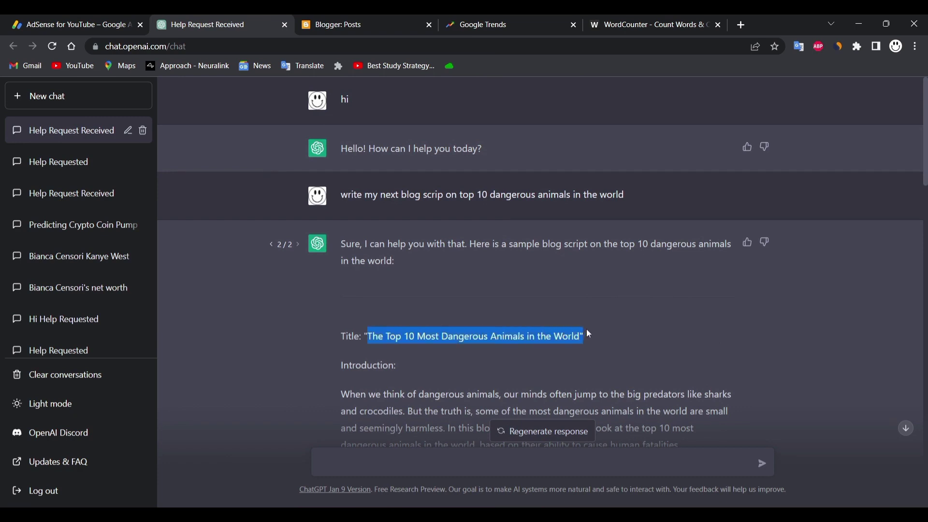
pyautogui.hotkey('alt', 'Tab')
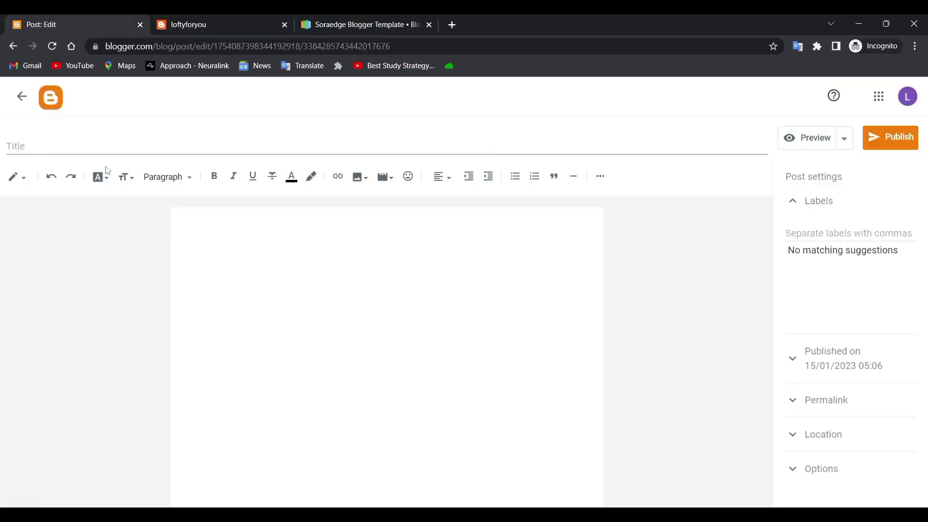
pyautogui.click(115, 145)
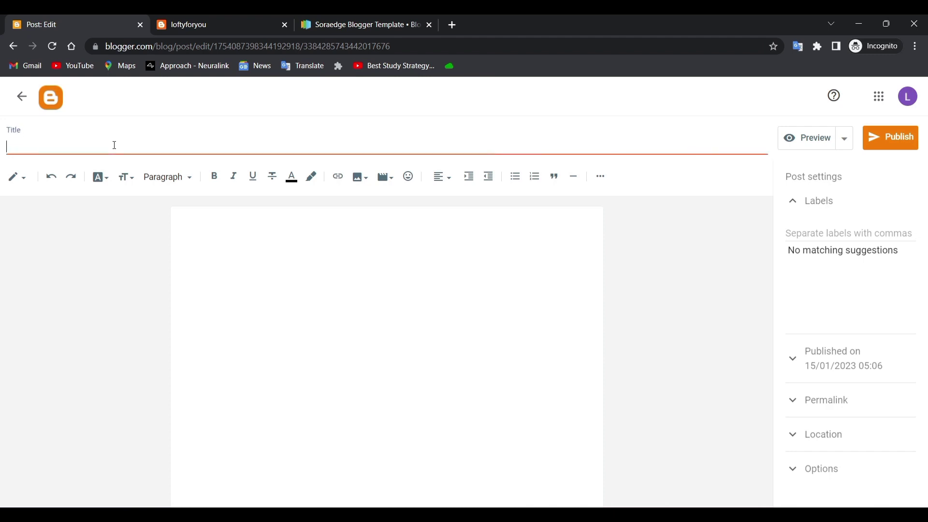
pyautogui.write('The Top 10 Most Dangerous Animals in the World"')
pyautogui.write('d')
pyautogui.click(291, 301)
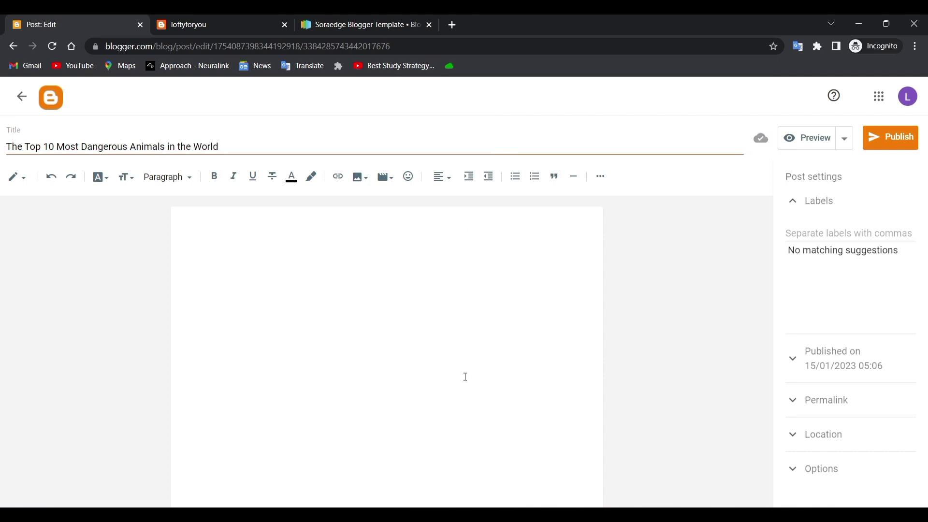
# Step: Return to the ChatGPT conversation and copy the whole script from the Introduction through the Bull shark point
pyautogui.moveTo(589, 515)
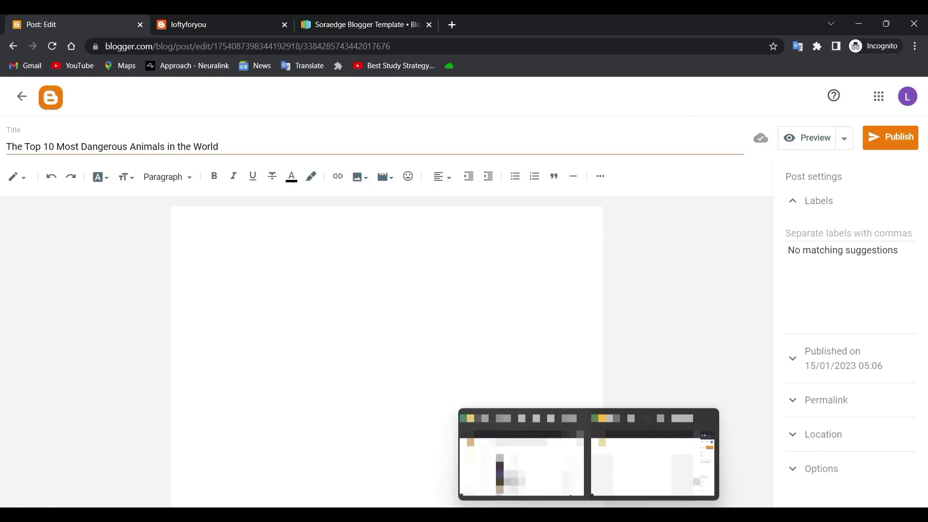
pyautogui.click(522, 463)
pyautogui.click(327, 354)
pyautogui.scroll(-3, 333, 355)
pyautogui.moveTo(342, 206); pyautogui.dragTo(496, 322)
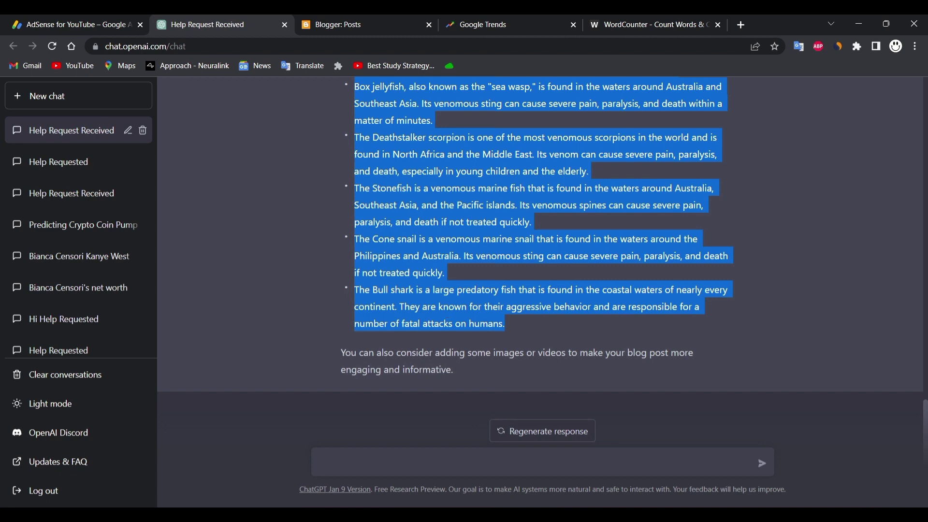
# Step: Pass the copied script through a blank Notepad document as plain text and paste it into the Blogger post body
pyautogui.moveTo(589, 515)
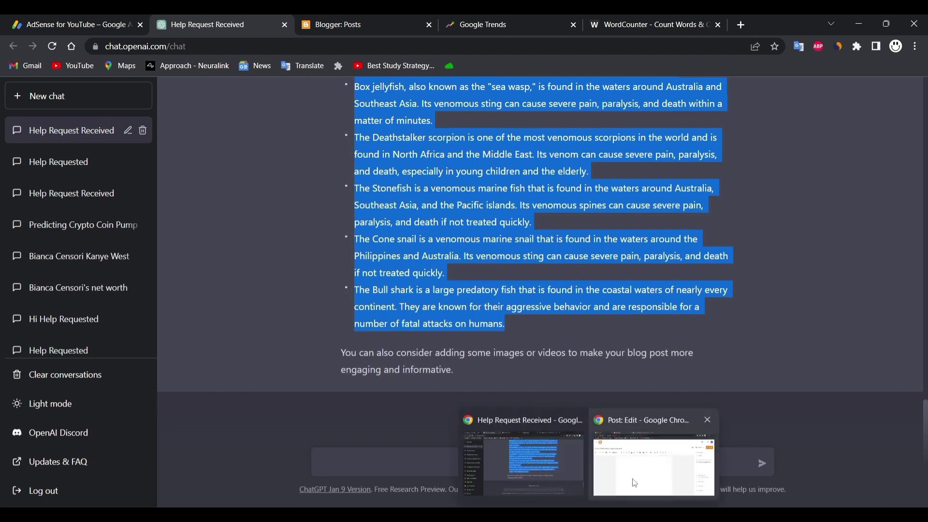
pyautogui.click(653, 444)
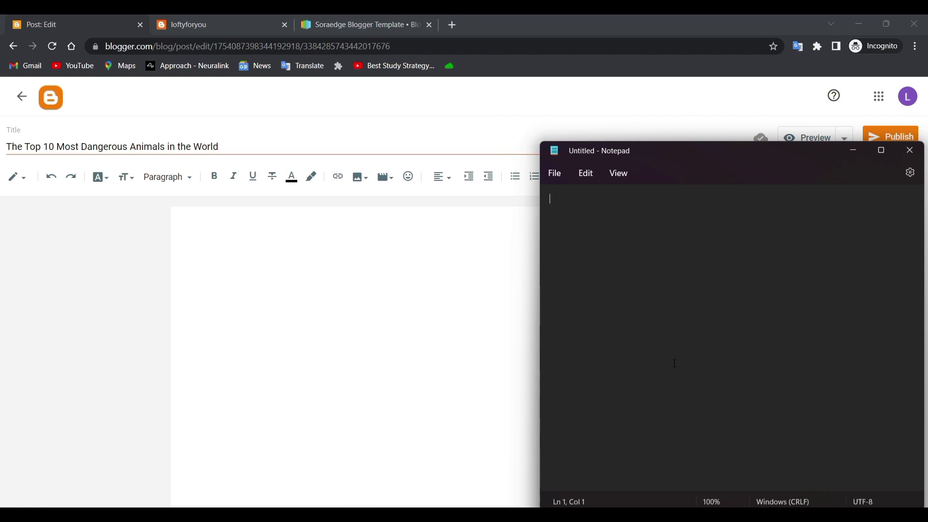
pyautogui.hotkey('ctrl', 'v')
pyautogui.hotkey('ctrl', 'a')
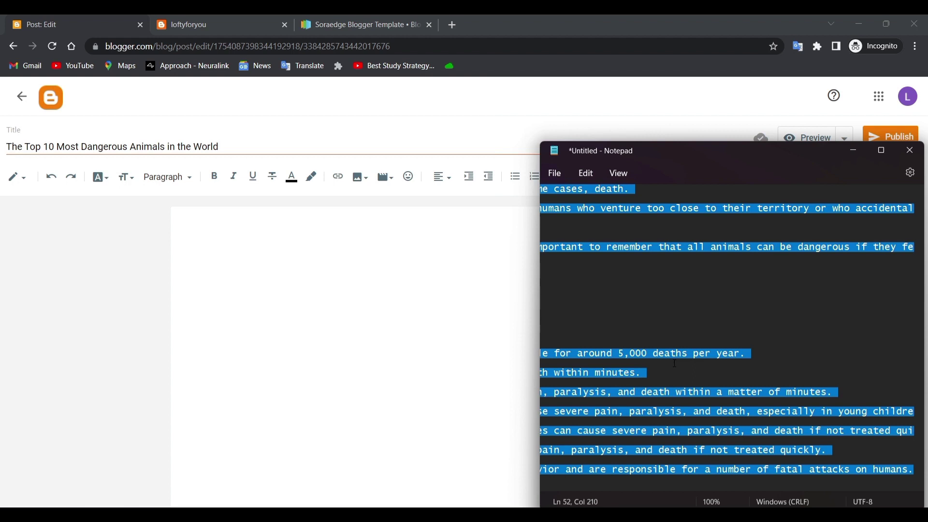
pyautogui.hotkey('ctrl', 'x')
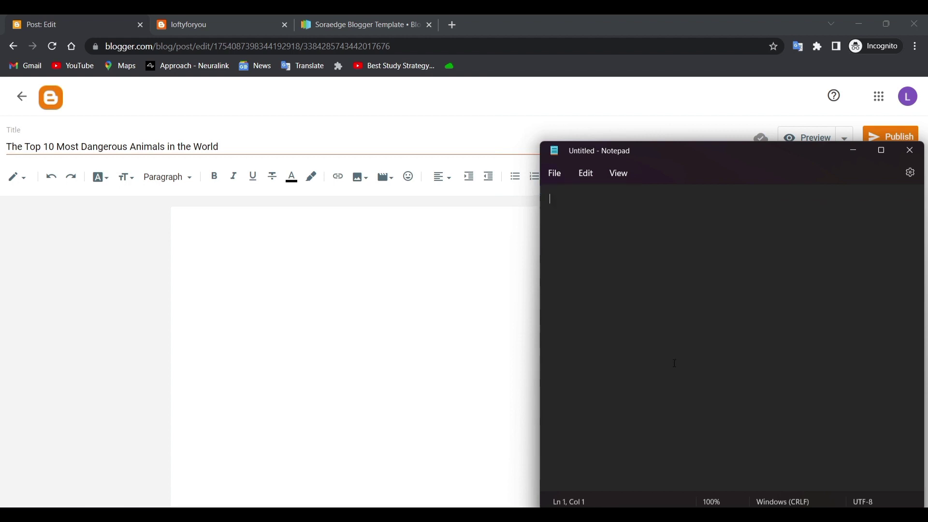
pyautogui.click(911, 150)
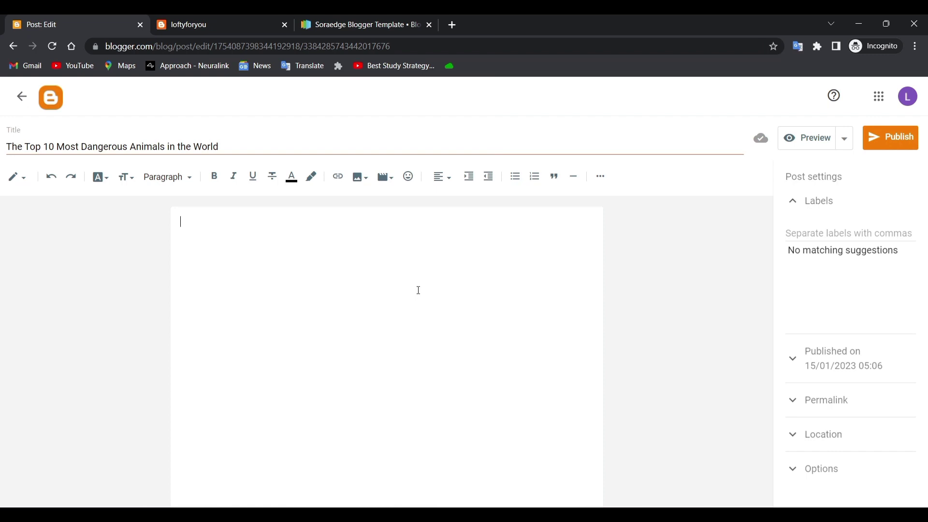
pyautogui.hotkey('ctrl', 'v')
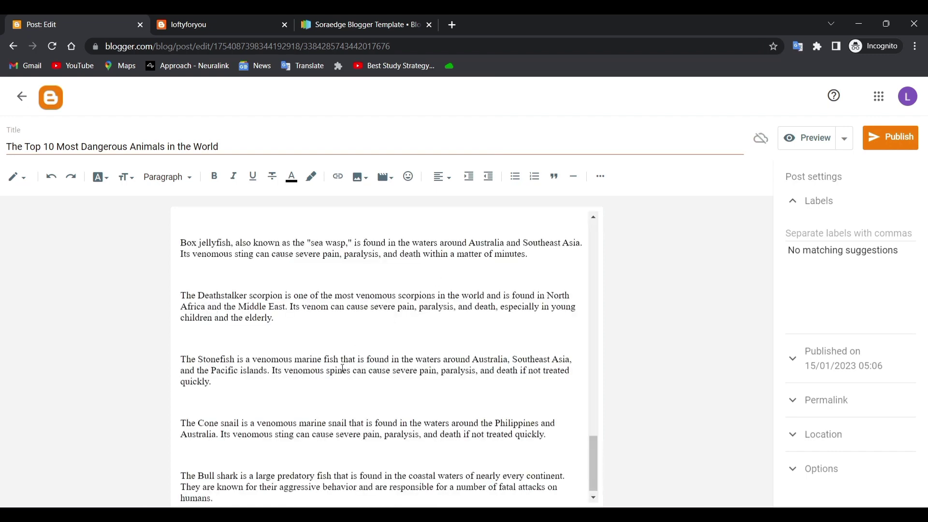
pyautogui.scroll(15, 369, 400)
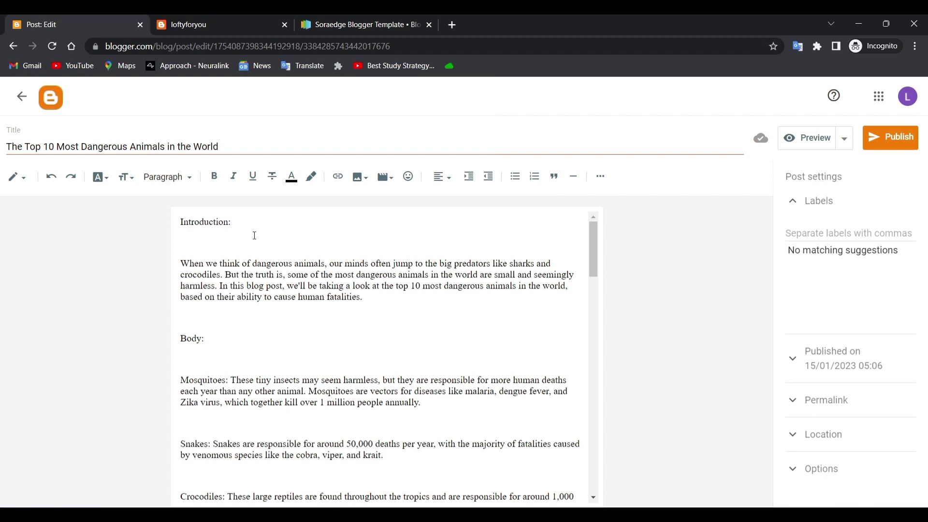
pyautogui.moveTo(240, 222); pyautogui.dragTo(122, 227)
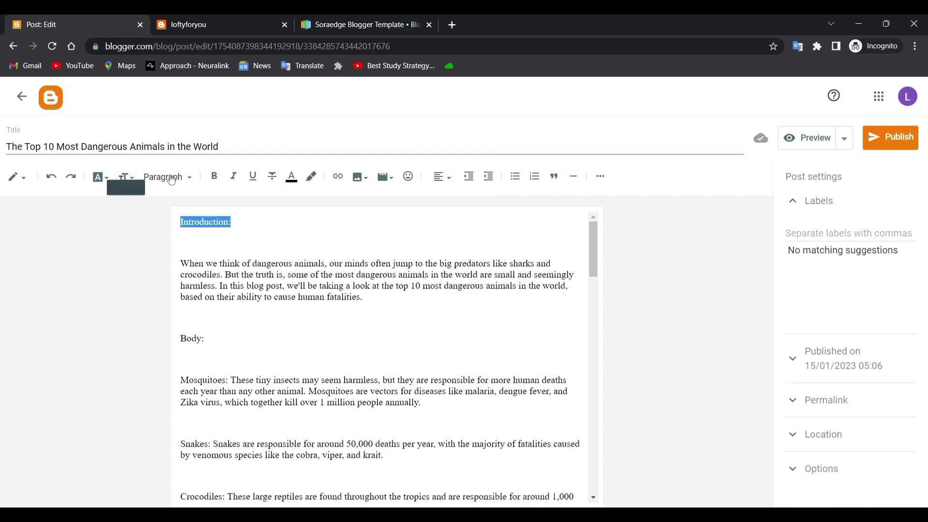
pyautogui.click(170, 178)
pyautogui.press('Escape')
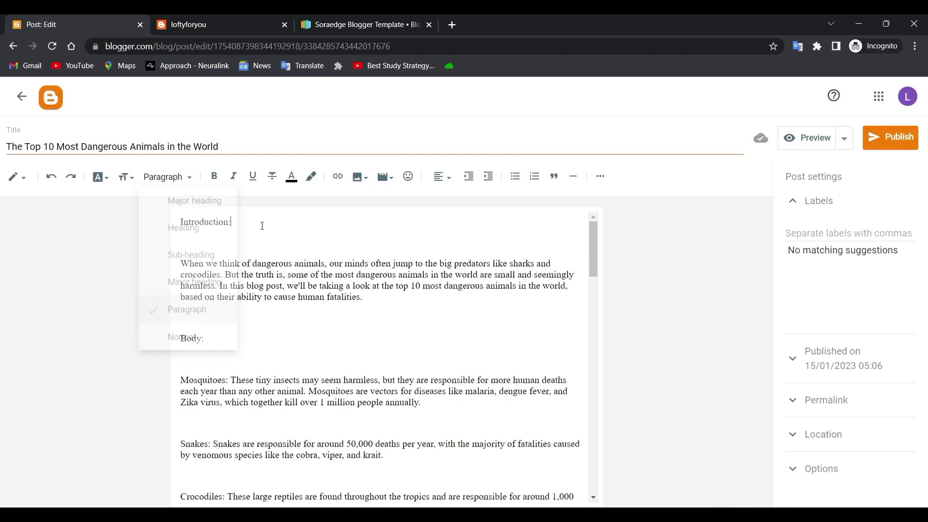
# Step: Make the "Introduction:" and "Body:" headings in the post bold
pyautogui.click(214, 177)
pyautogui.moveTo(237, 223); pyautogui.dragTo(170, 226)
pyautogui.click(214, 177)
pyautogui.click(294, 231)
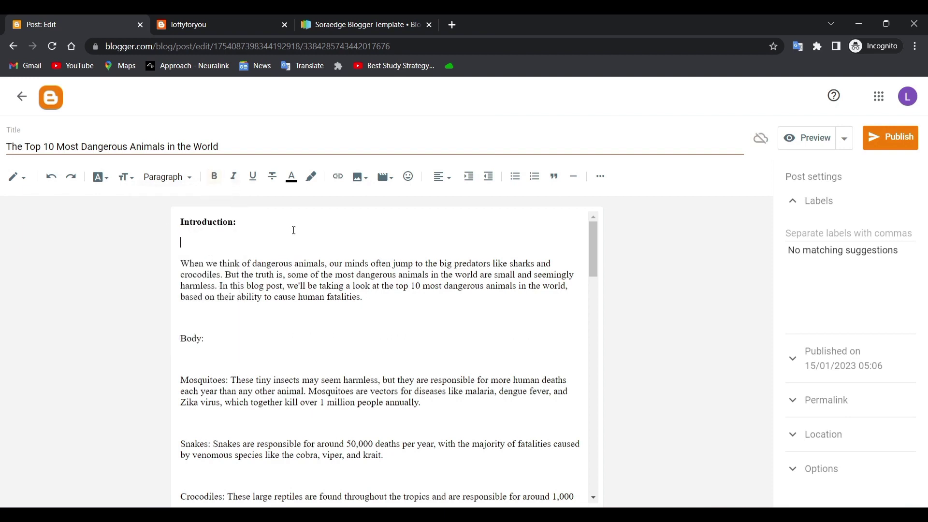
pyautogui.moveTo(208, 339); pyautogui.dragTo(175, 341)
pyautogui.click(216, 180)
pyautogui.click(267, 341)
# Step: Bold the animal names "Mosquitoes" and "Snakes" at the start of their paragraphs
pyautogui.scroll(-3, 256, 333)
pyautogui.scroll(3, 227, 295)
pyautogui.moveTo(225, 379); pyautogui.dragTo(153, 381)
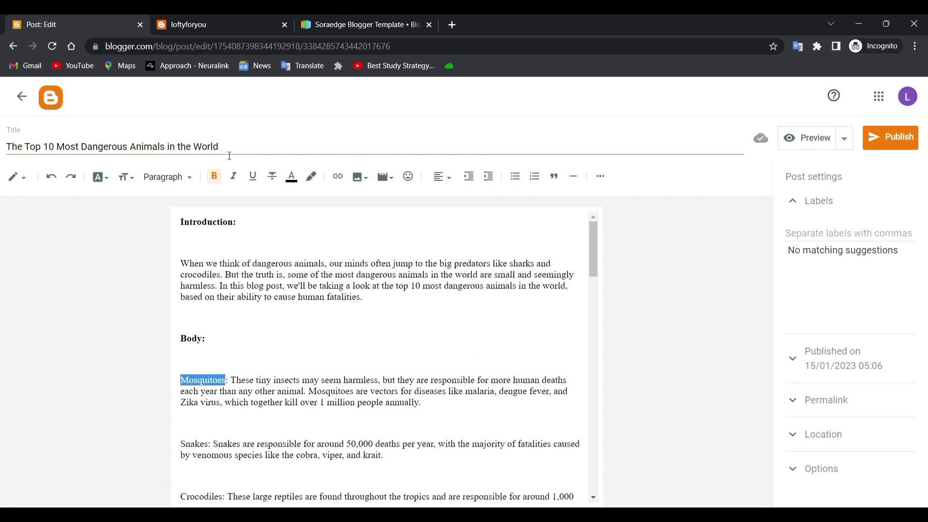
pyautogui.click(214, 176)
pyautogui.scroll(-3, 244, 301)
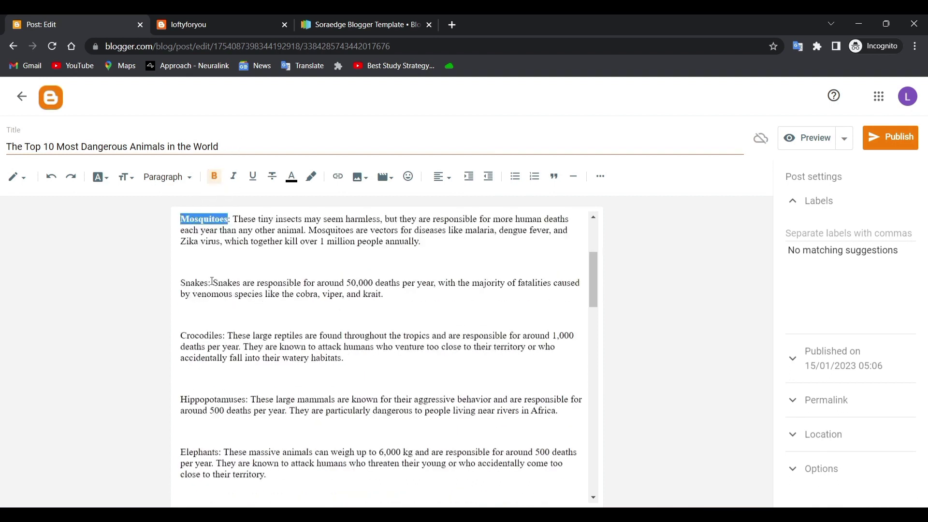
pyautogui.moveTo(209, 283); pyautogui.dragTo(180, 284)
pyautogui.click(213, 176)
pyautogui.scroll(3, 311, 392)
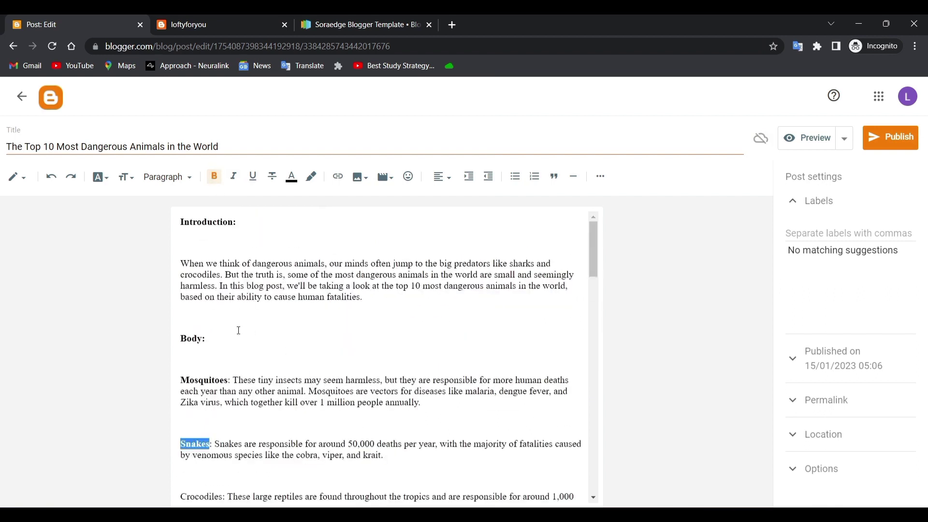
pyautogui.click(203, 361)
# Step: Delete the leftover lines "1.2M views", "more" and "Sure, here are a few more points" above the Black Mamba paragraph
pyautogui.scroll(-15, 236, 348)
pyautogui.moveTo(180, 366); pyautogui.dragTo(279, 423)
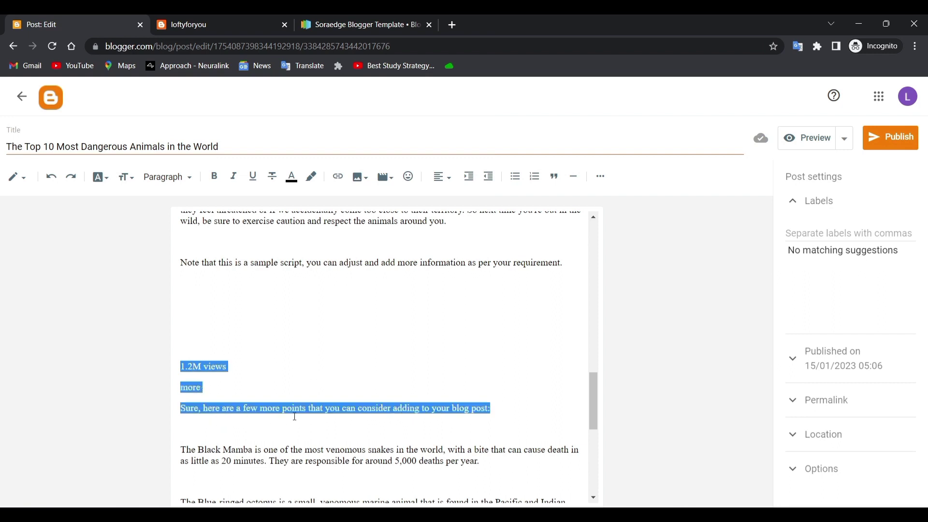
pyautogui.press('BackSpace')
pyautogui.scroll(-1, 391, 399)
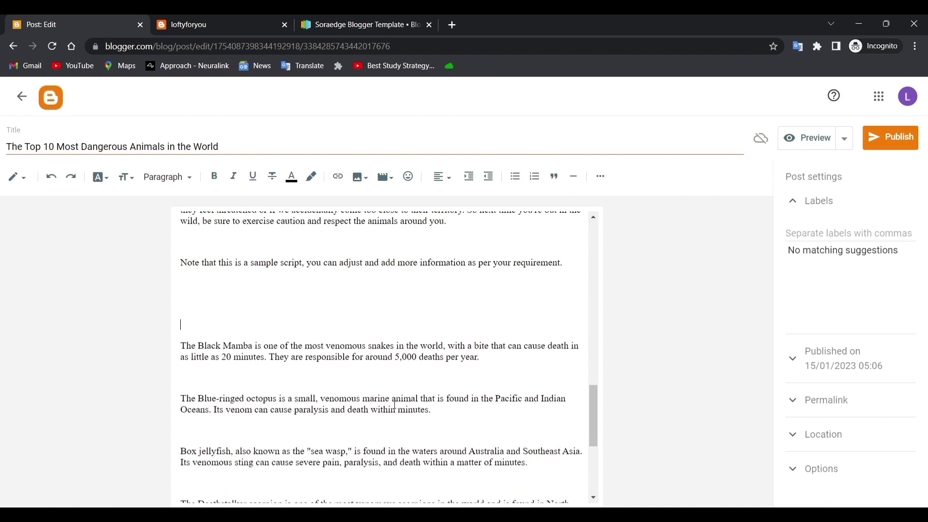
pyautogui.scroll(-4, 515, 342)
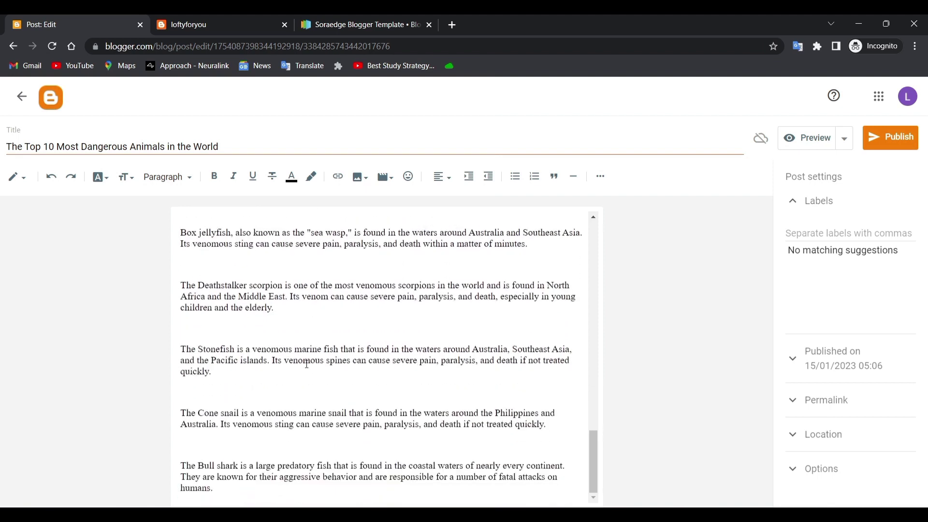
# Step: Insert two blank lines between the "Body:" heading and the Mosquitoes paragraph
pyautogui.scroll(15, 319, 349)
pyautogui.scroll(-2, 338, 329)
pyautogui.scroll(2, 299, 348)
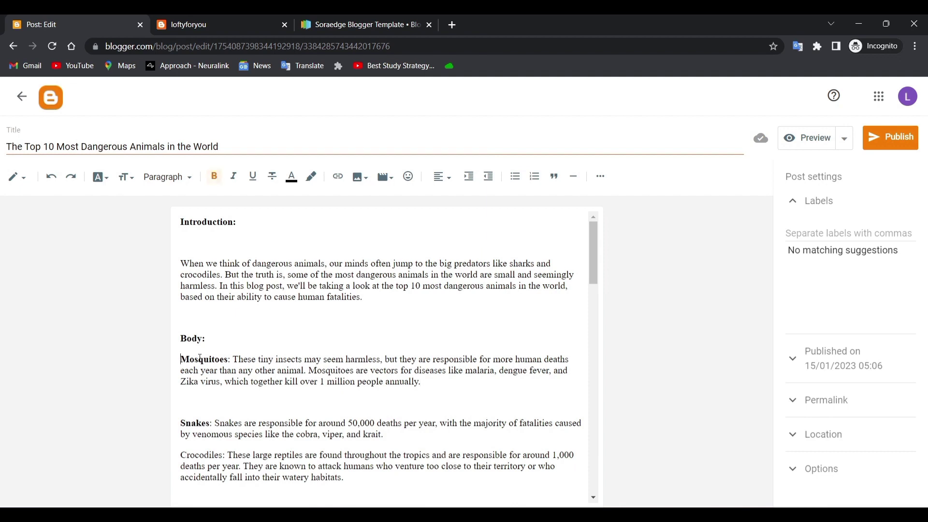
pyautogui.press('Return')
pyautogui.press('Return')
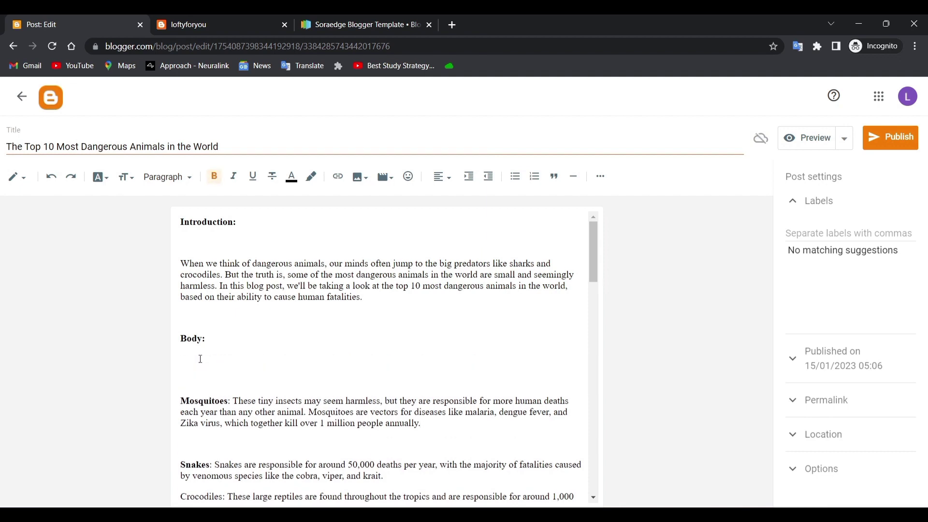
# Step: Open a new browser tab and search Google Images for "mosquito"
pyautogui.click(455, 25)
pyautogui.write('mo')
pyautogui.press('BackSpace')
pyautogui.press('BackSpace')
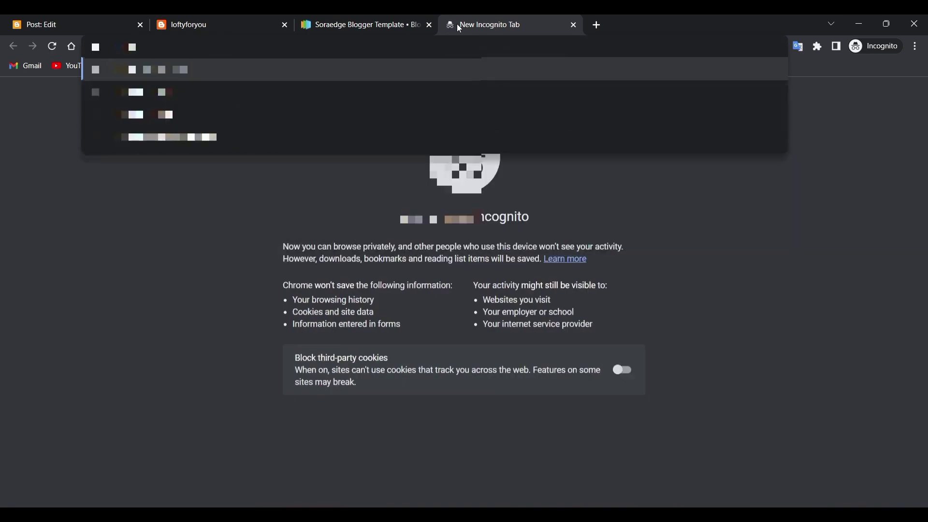
pyautogui.write('mosq')
pyautogui.click(162, 116)
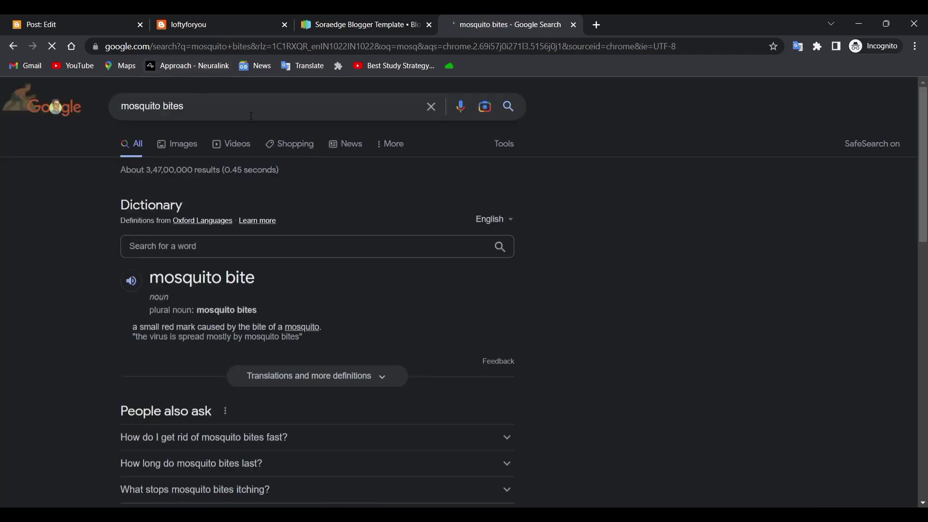
pyautogui.click(186, 144)
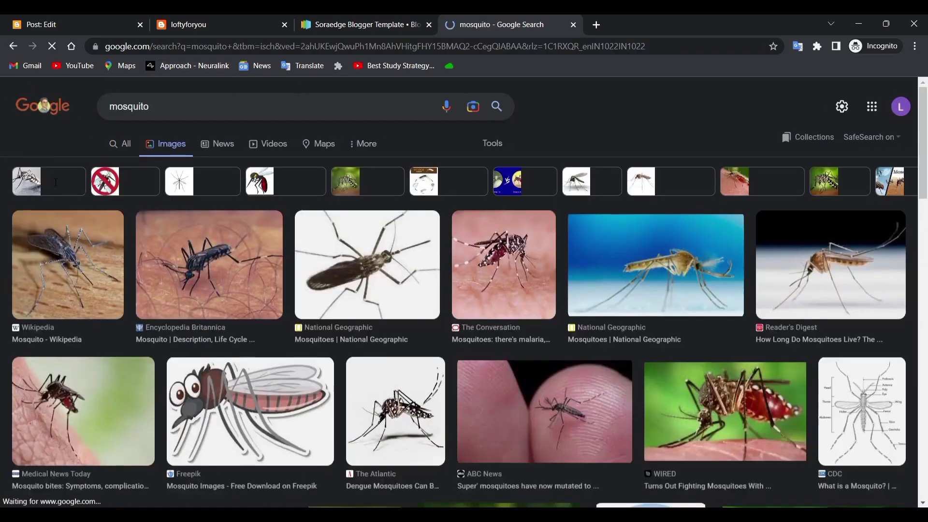
# Step: Save the National Institutes of Health mosquito photo from the image results to Downloads as 20131216-mosquito in JPEG format
pyautogui.scroll(-3, 413, 304)
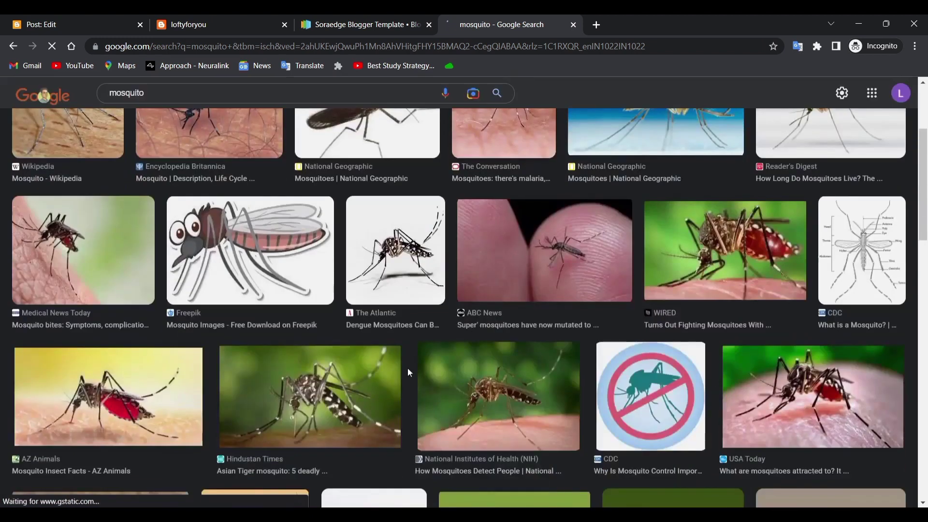
pyautogui.click(477, 382)
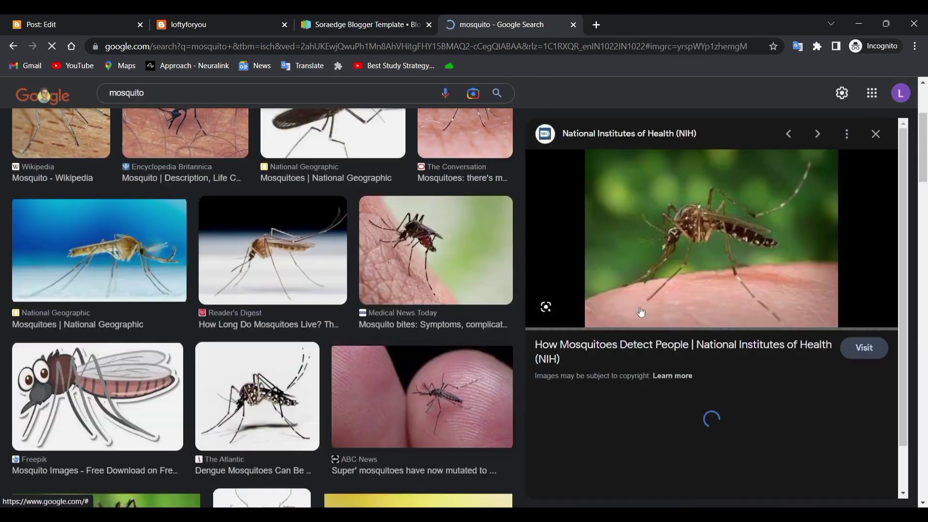
pyautogui.rightClick(643, 251)
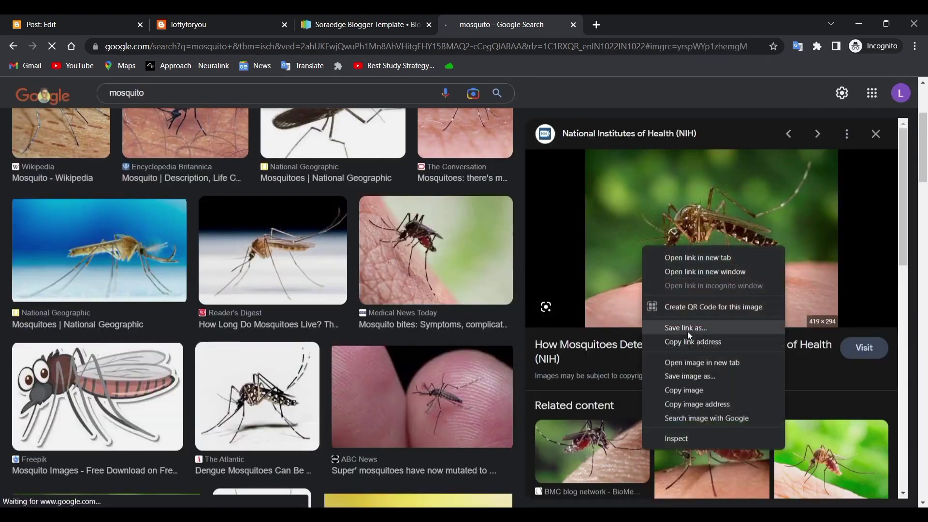
pyautogui.click(688, 375)
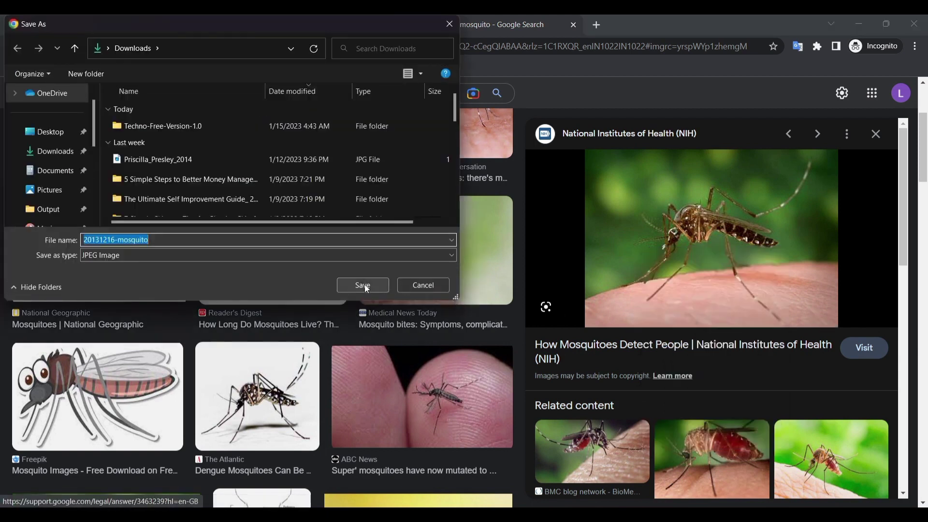
pyautogui.click(364, 286)
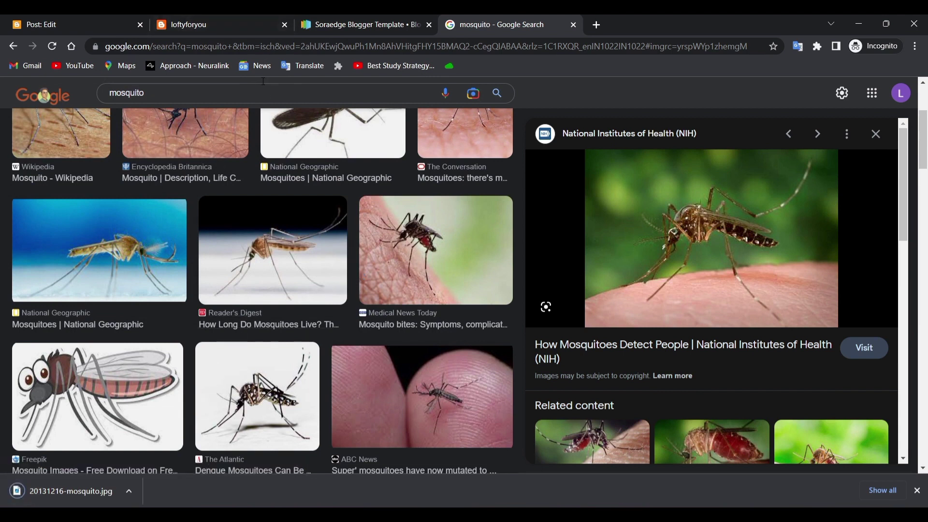
# Step: Return to the post being edited and insert the downloaded 20131216-mosquito.jpg between the "Body:" heading and the Mosquitoes paragraph
pyautogui.click(339, 24)
pyautogui.click(205, 16)
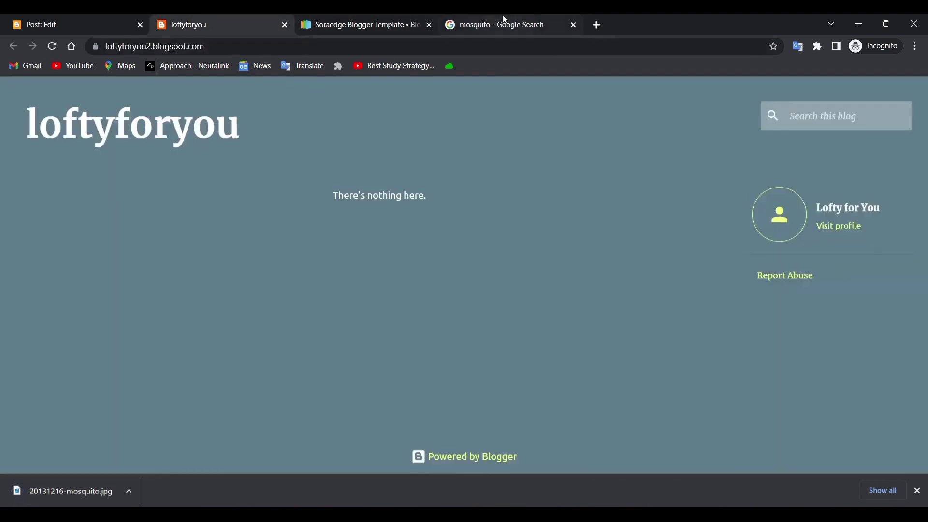
pyautogui.click(43, 20)
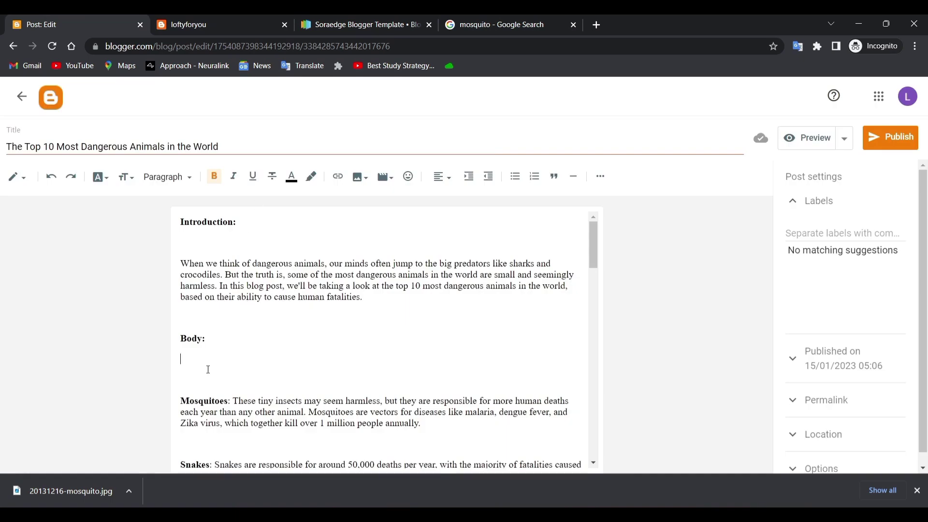
pyautogui.moveTo(72, 486); pyautogui.dragTo(252, 375)
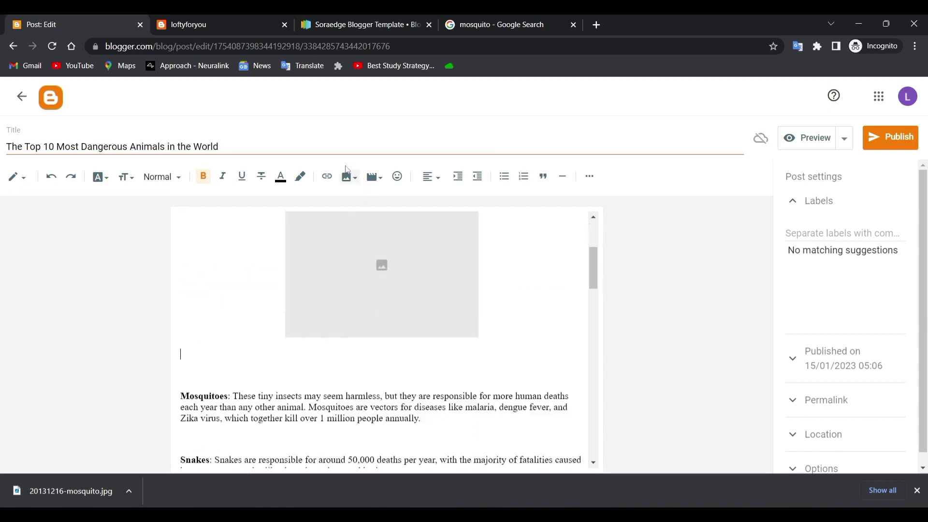
pyautogui.click(349, 177)
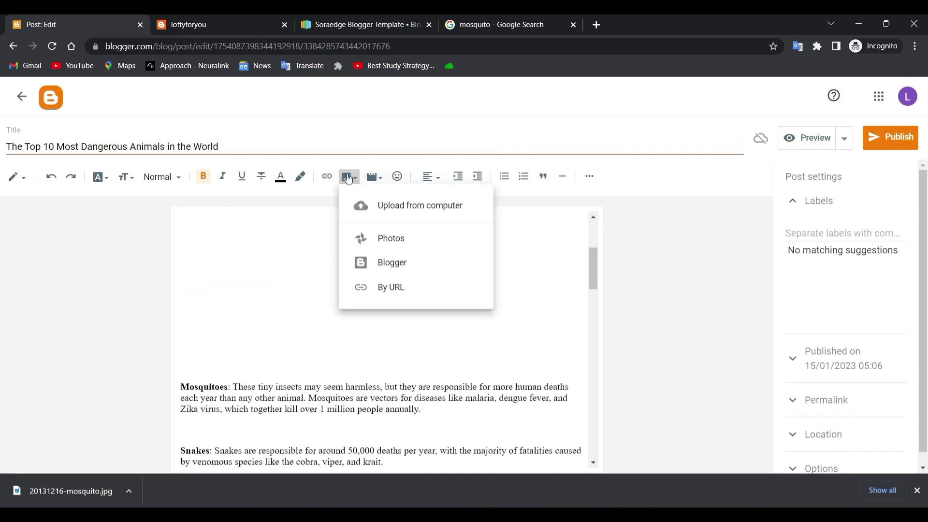
pyautogui.click(529, 309)
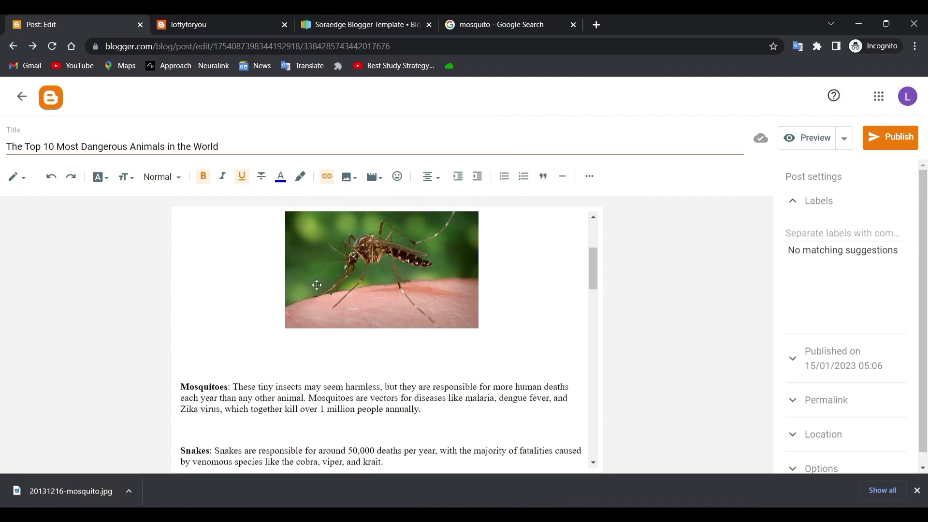
# Step: Preview the dangerous animals post, dismiss the cookie notice, and check the layout from the introduction through the body text
pyautogui.scroll(-15, 317, 285)
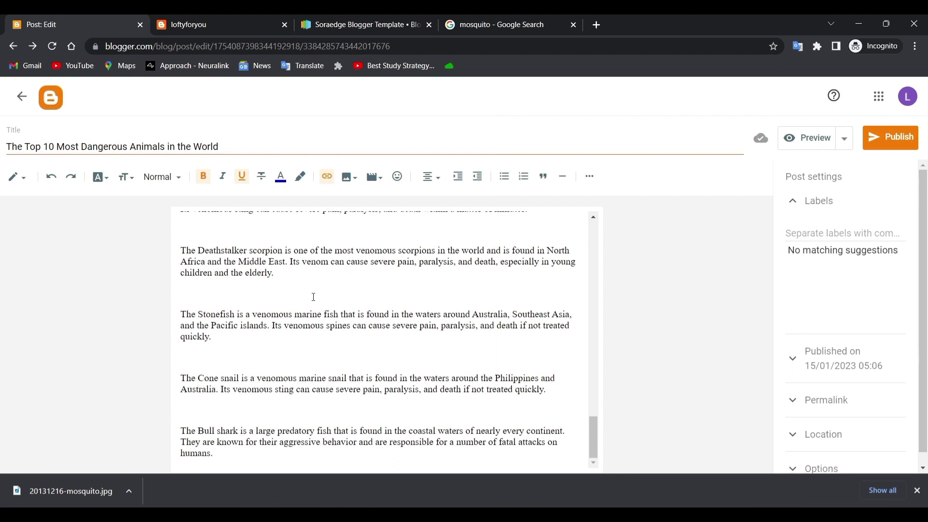
pyautogui.scroll(15, 586, 345)
pyautogui.scroll(4, 411, 310)
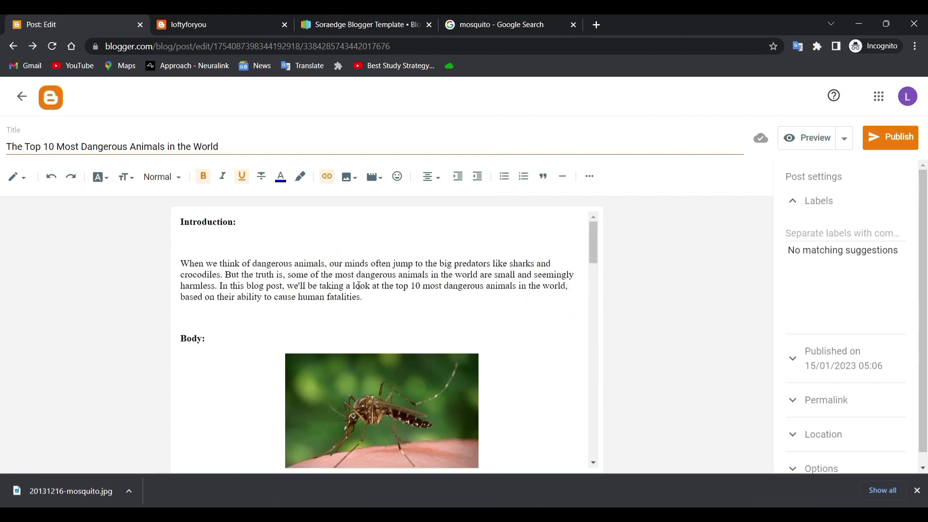
pyautogui.click(815, 140)
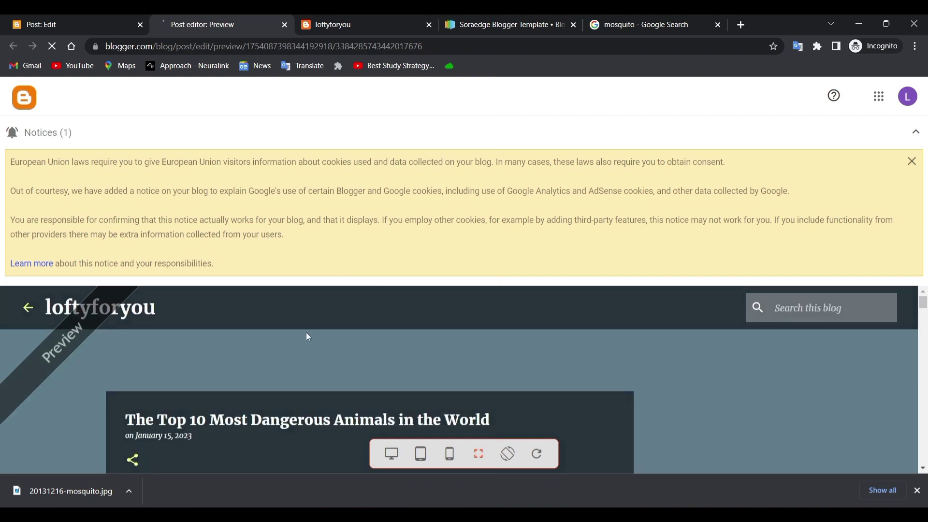
pyautogui.scroll(-5, 308, 333)
pyautogui.click(912, 161)
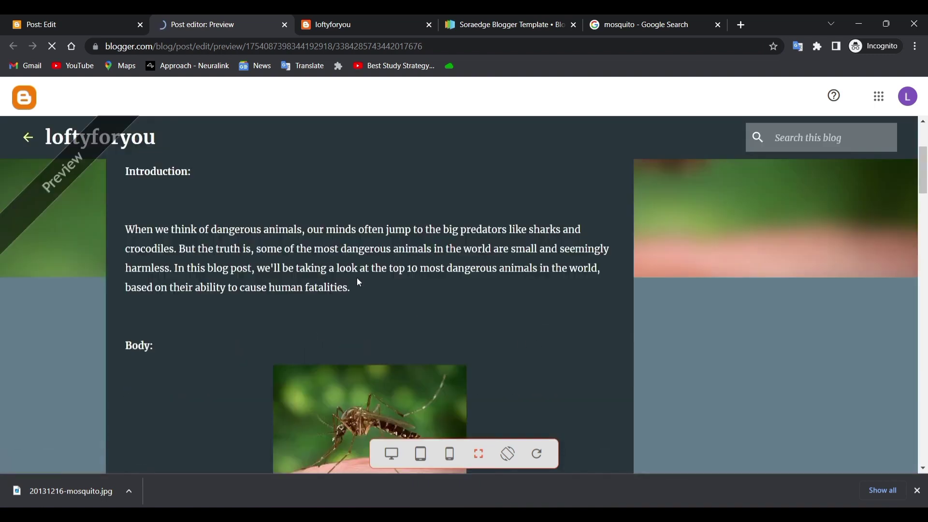
pyautogui.scroll(3, 357, 277)
pyautogui.scroll(-20, 214, 223)
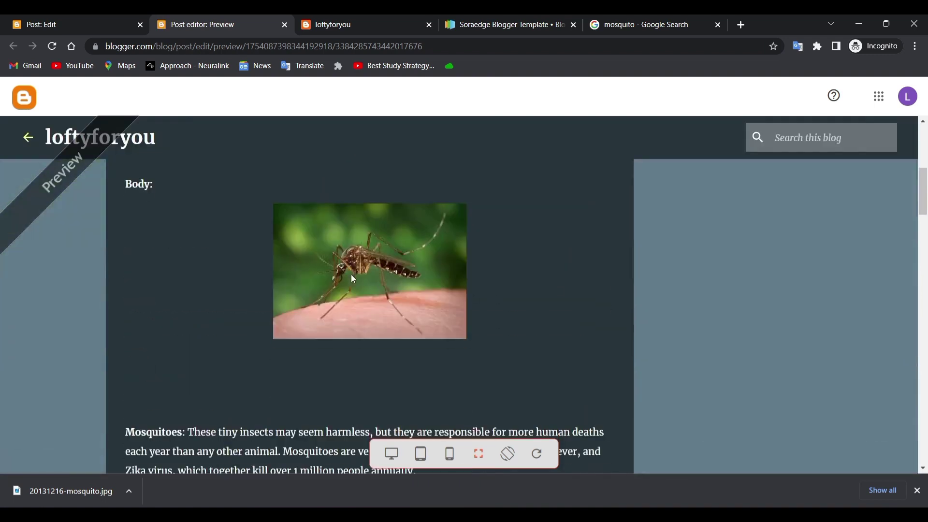
pyautogui.scroll(-20, 337, 298)
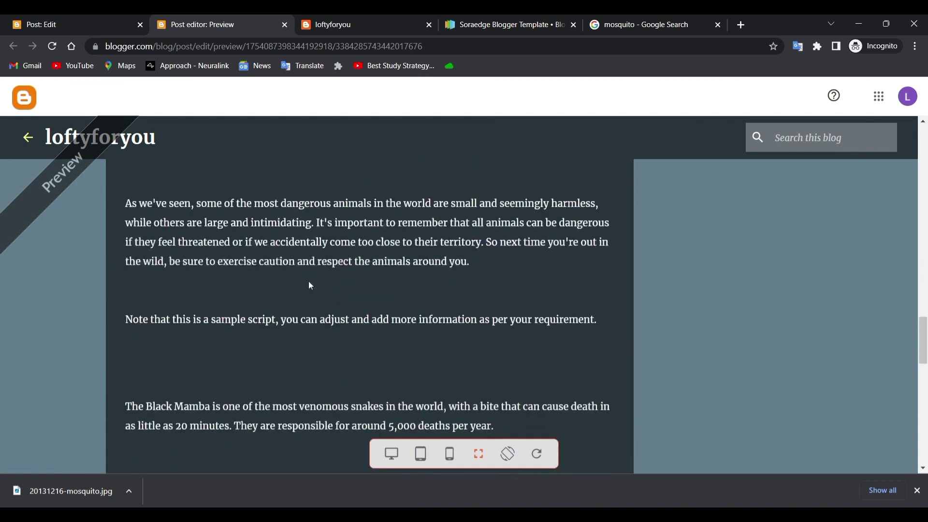
# Step: Switch the post preview to the mobile view and examine the text and mosquito image
pyautogui.click(462, 465)
pyautogui.scroll(20, 408, 317)
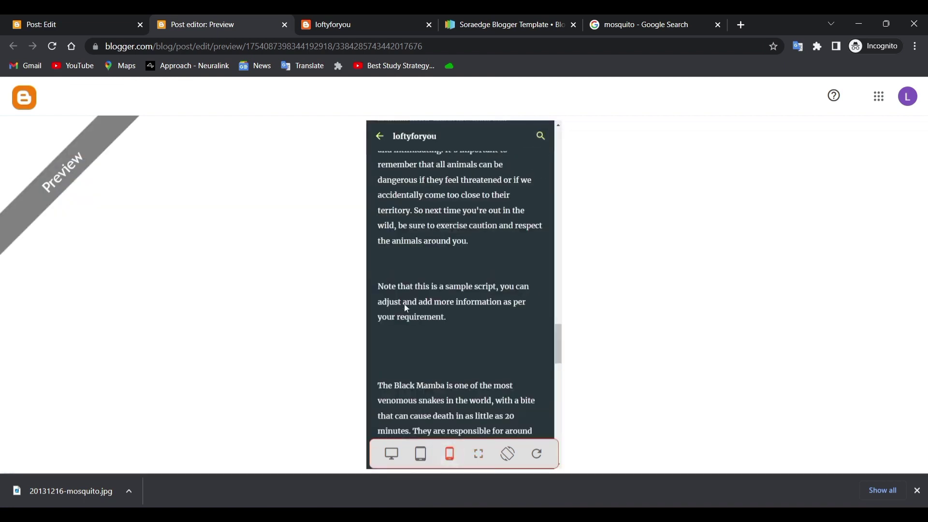
pyautogui.scroll(-8, 431, 204)
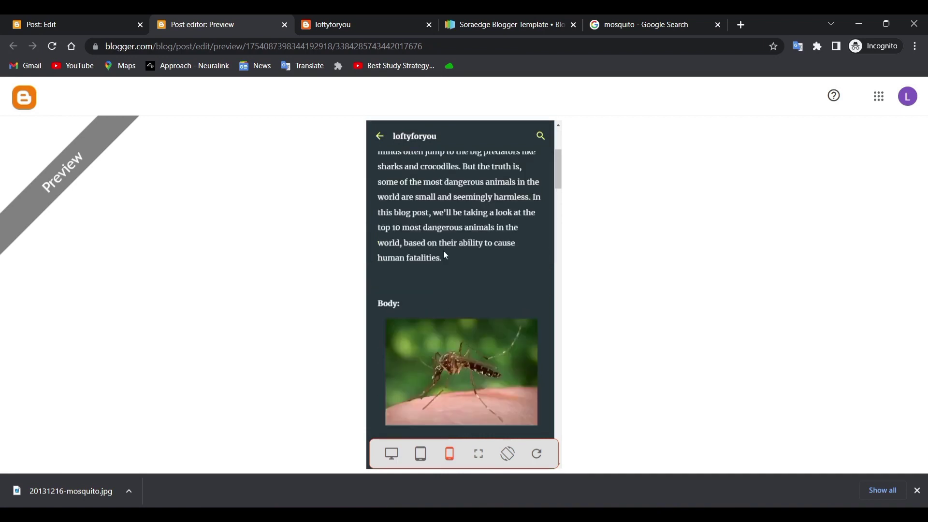
# Step: Return to the post editor and publish "The Top 10 Most Dangerous Animals in the World"
pyautogui.hotkey('ctrl', 'pageup')
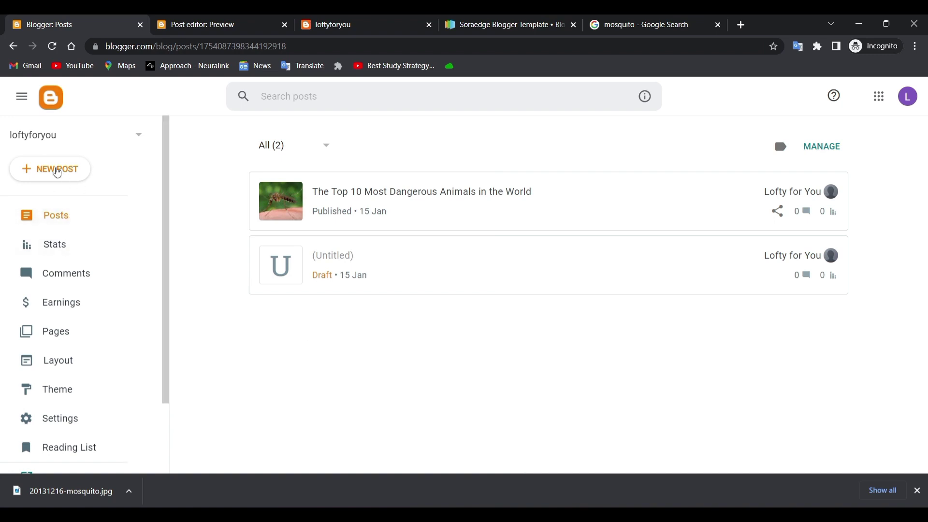
# Step: Open a new blank post to view its editor and return to the posts list without entering any content
pyautogui.click(47, 172)
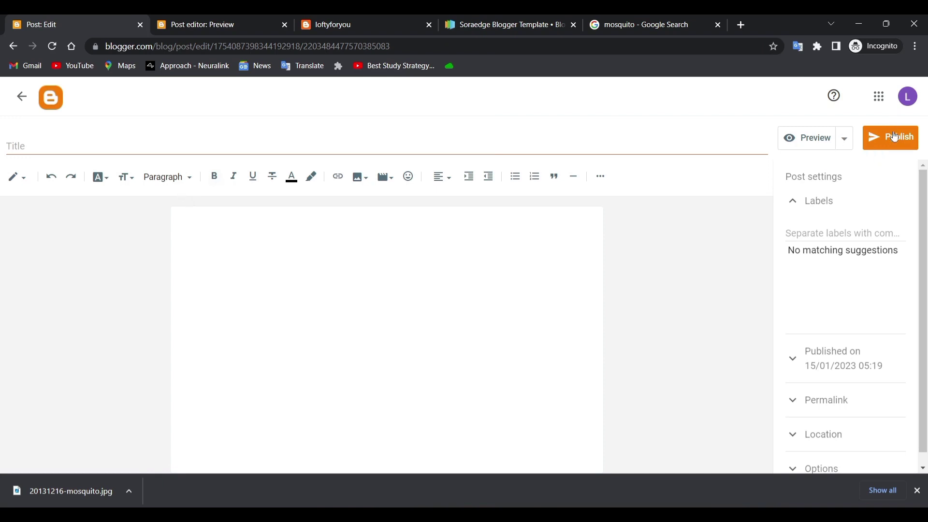
pyautogui.click(11, 46)
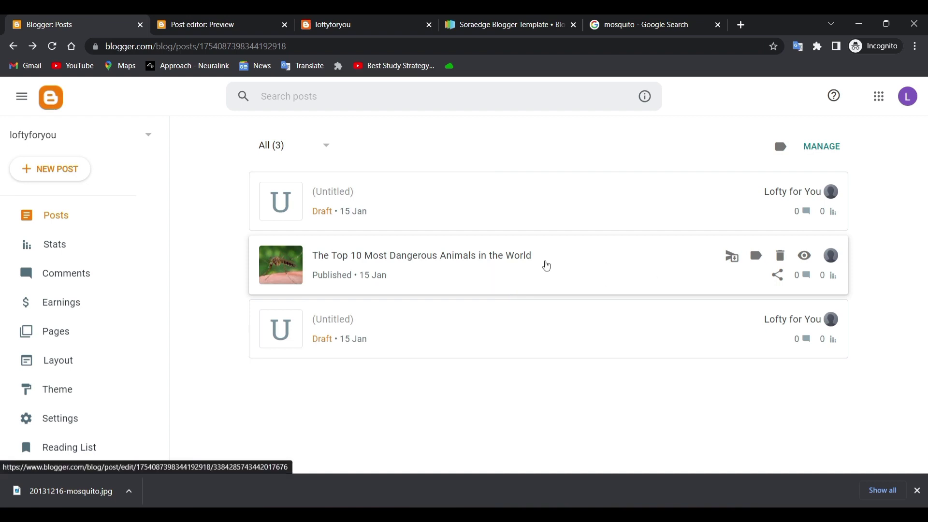
pyautogui.scroll(-1, 193, 207)
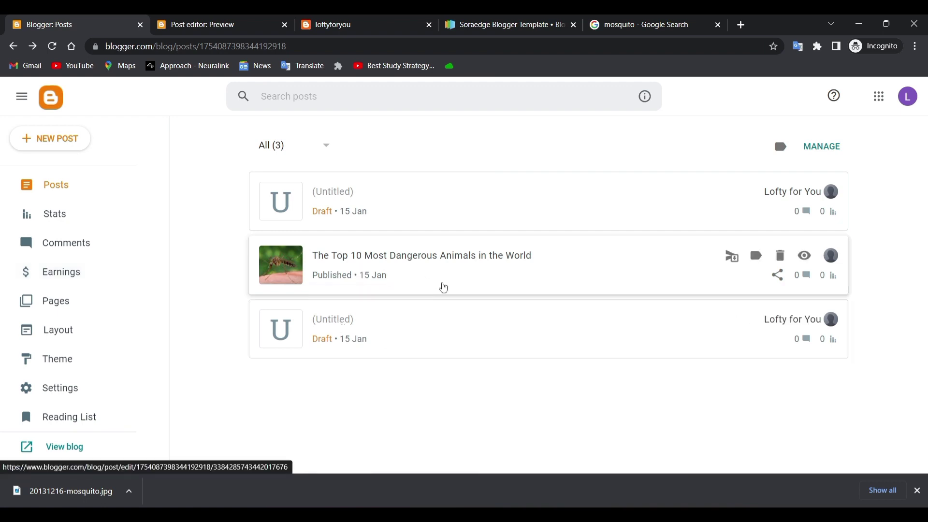
pyautogui.moveTo(471, 274); pyautogui.dragTo(449, 267)
# Step: Search for "google search console" in a new browser tab, open Google Search Console, and start it
pyautogui.click(741, 25)
pyautogui.write('google')
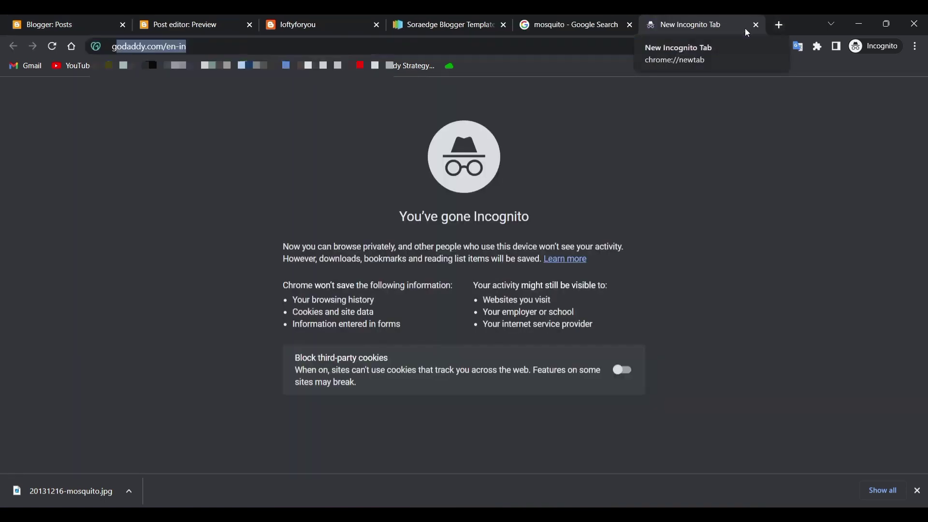
pyautogui.write(' sea')
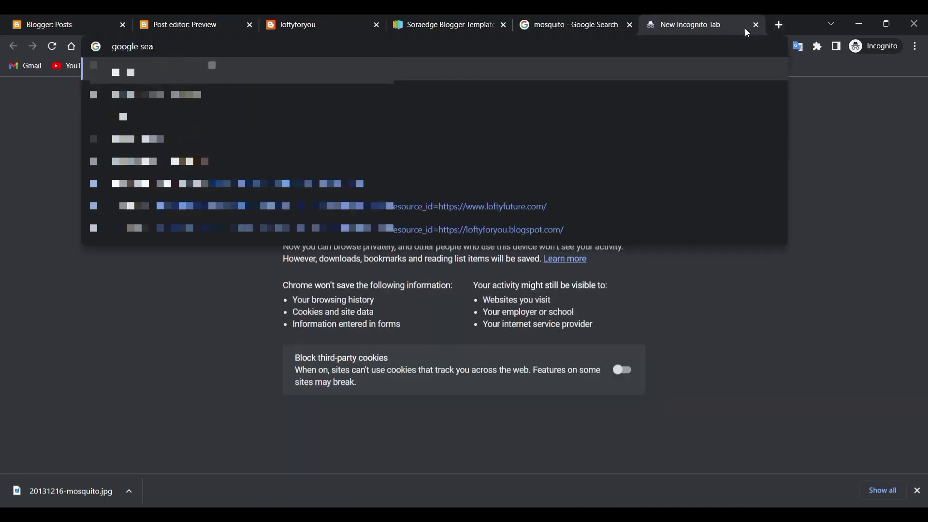
pyautogui.write('rch console')
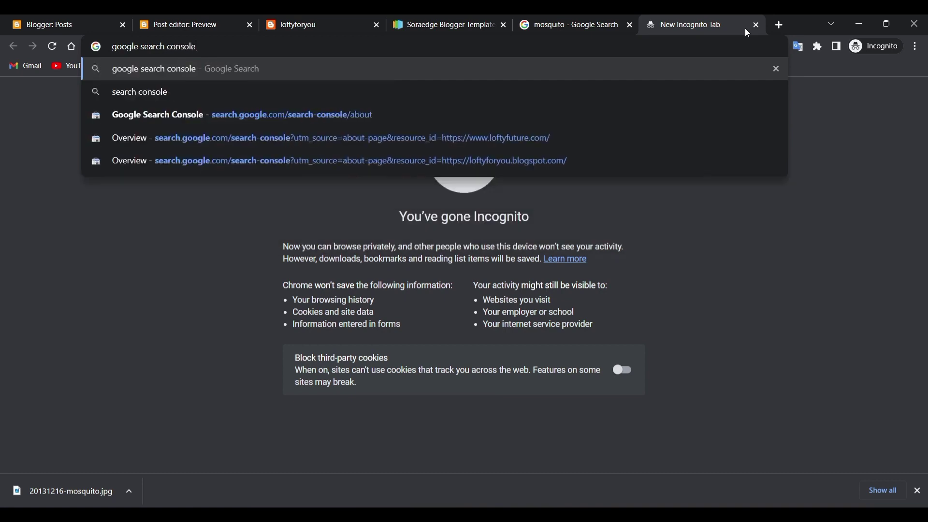
pyautogui.press('Return')
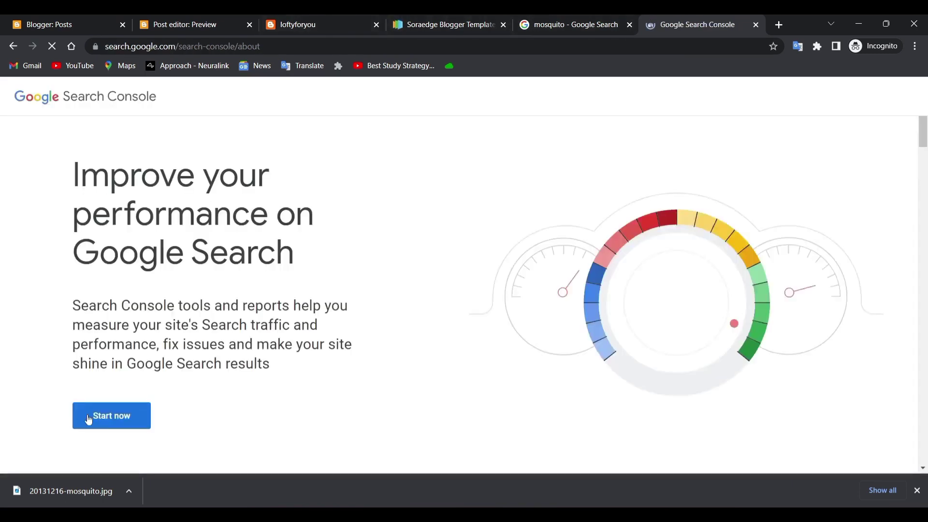
pyautogui.click(89, 419)
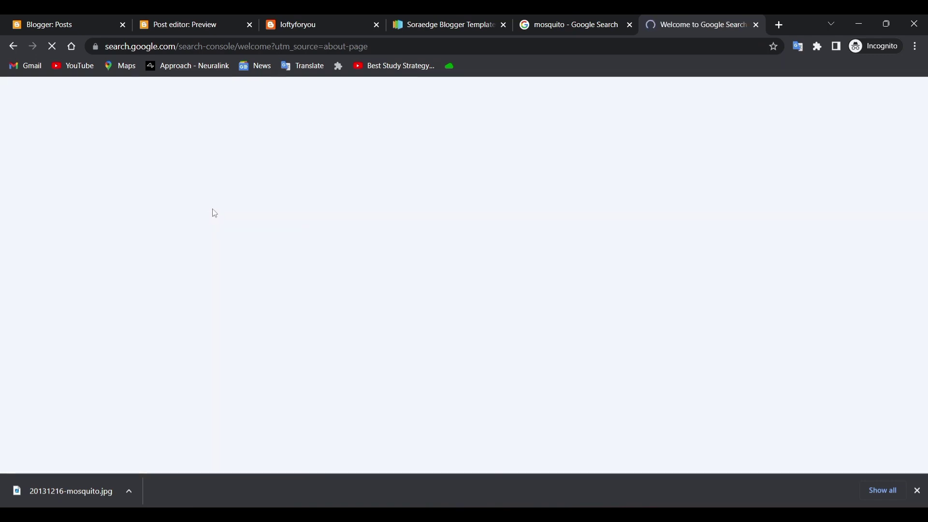
# Step: Choose the URL prefix property type and copy the loftyforyou blog's address from its open browser tab
pyautogui.scroll(-1, 350, 299)
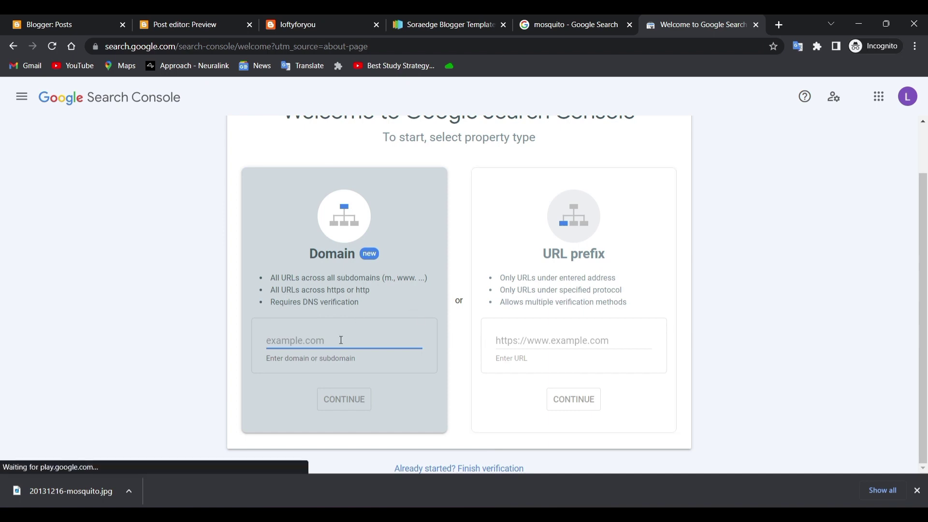
pyautogui.click(535, 344)
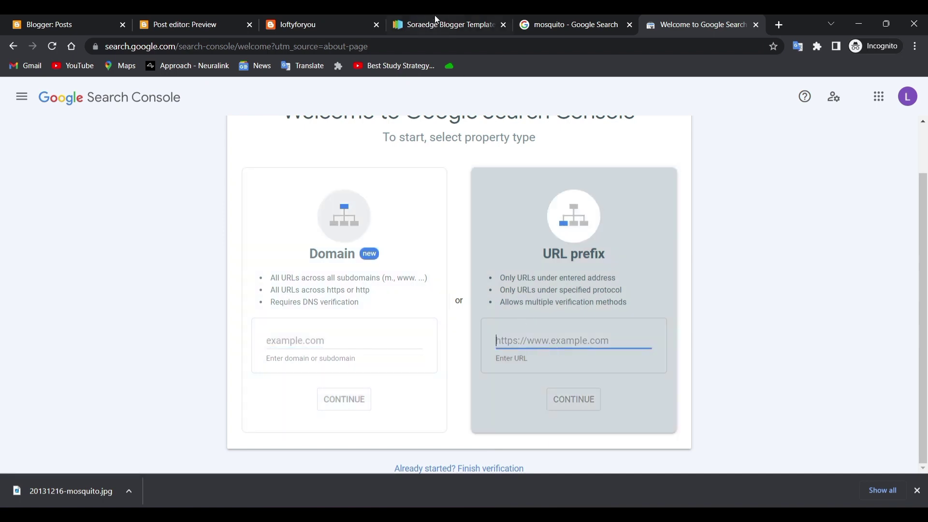
pyautogui.click(193, 25)
pyautogui.click(67, 23)
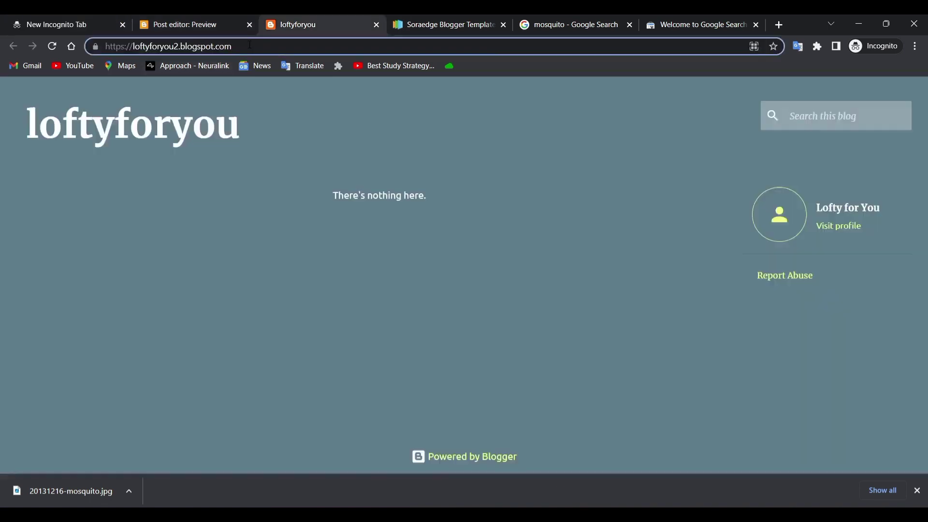
pyautogui.moveTo(232, 46); pyautogui.dragTo(109, 51)
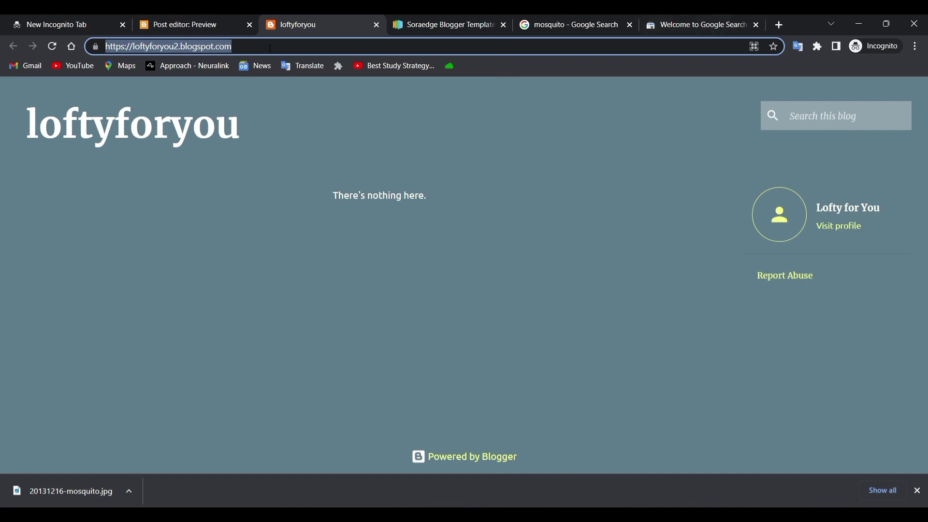
pyautogui.click(687, 24)
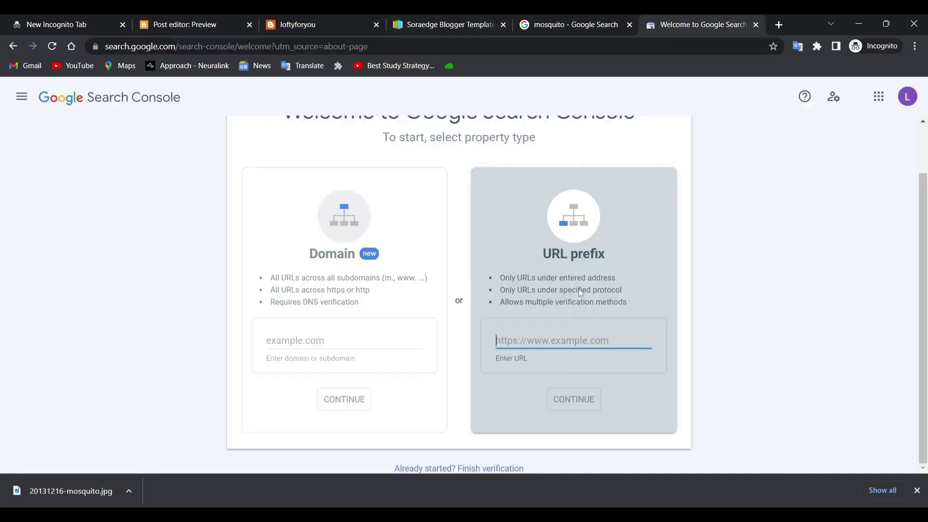
pyautogui.write('https://loftyforyou2.blogspot.com/')
pyautogui.press('Return')
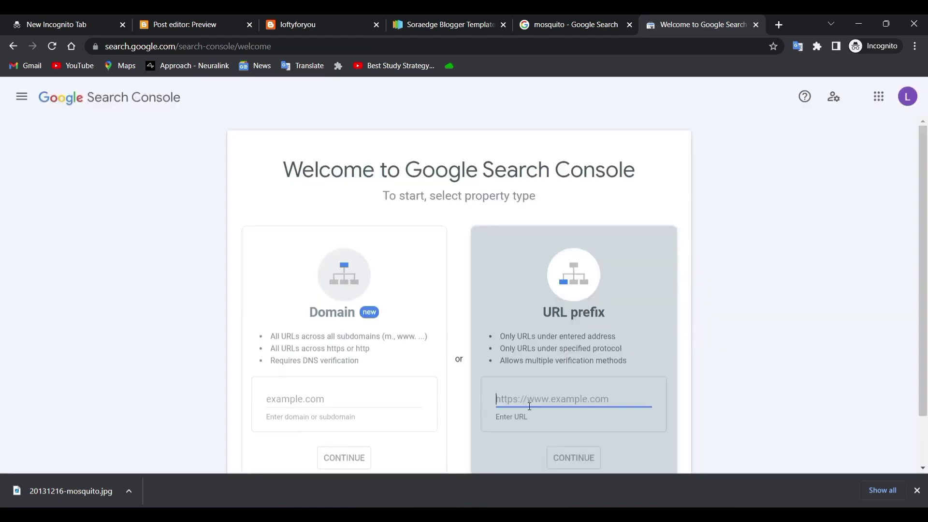
pyautogui.write('https://loftyforyou2.blogspot.com/')
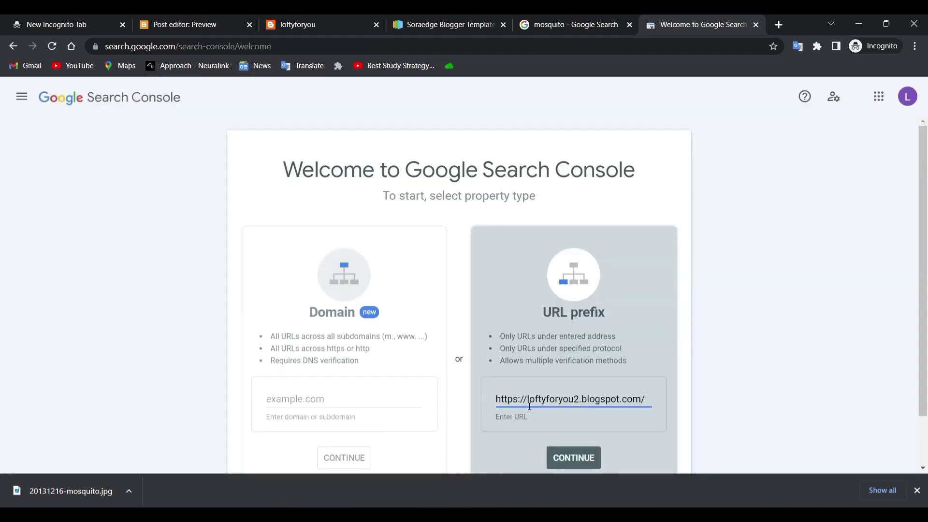
pyautogui.press('Return')
pyautogui.click(606, 342)
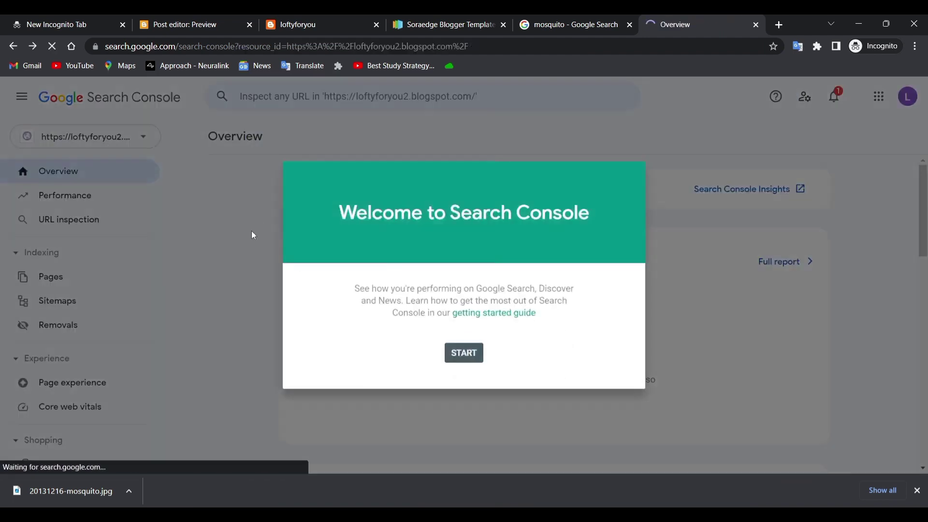
# Step: Start past the Search Console welcome message, dismiss the Overview tip, and look over the property's overview page
pyautogui.click(456, 358)
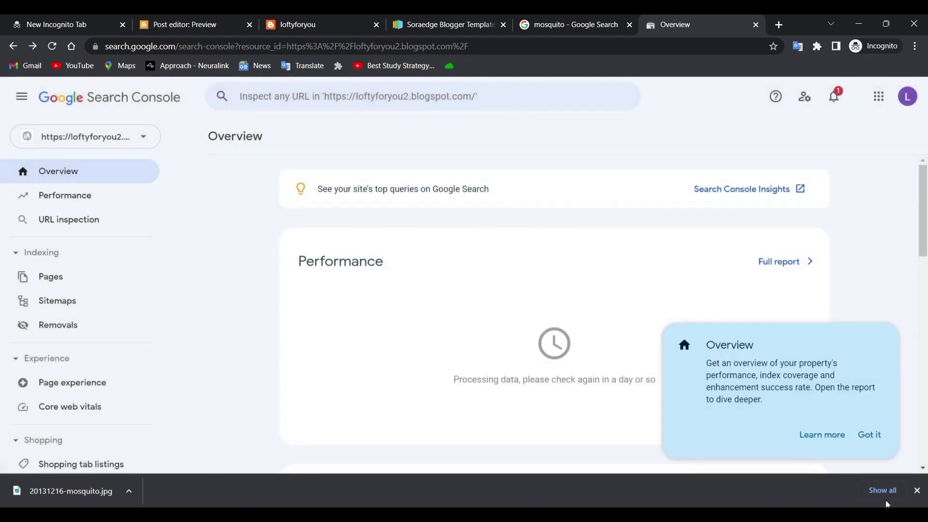
pyautogui.click(878, 439)
pyautogui.scroll(-3, 72, 328)
pyautogui.scroll(3, 29, 314)
# Step: Submit sitemap.xml as a new sitemap for the blog and dismiss the confirmation and the Sitemaps tip
pyautogui.click(36, 308)
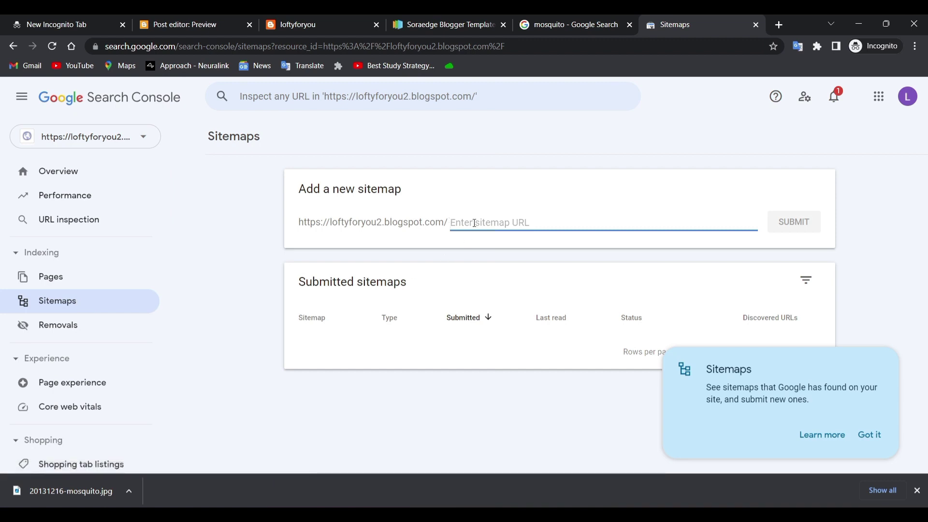
pyautogui.write('sitemap.xml')
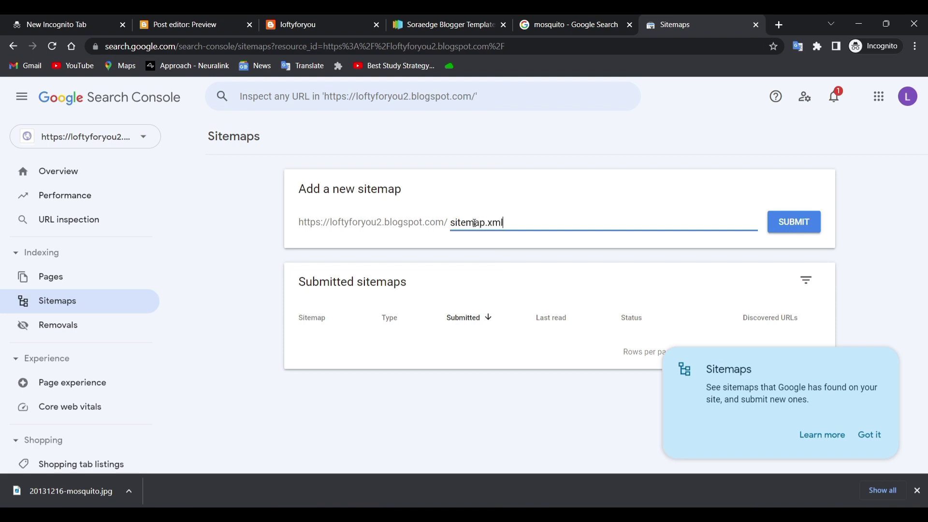
pyautogui.click(778, 231)
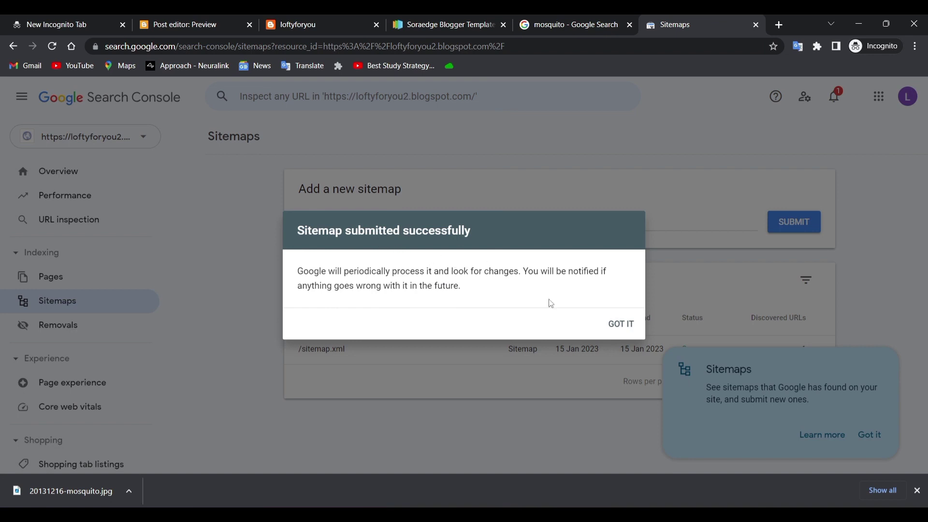
pyautogui.click(624, 324)
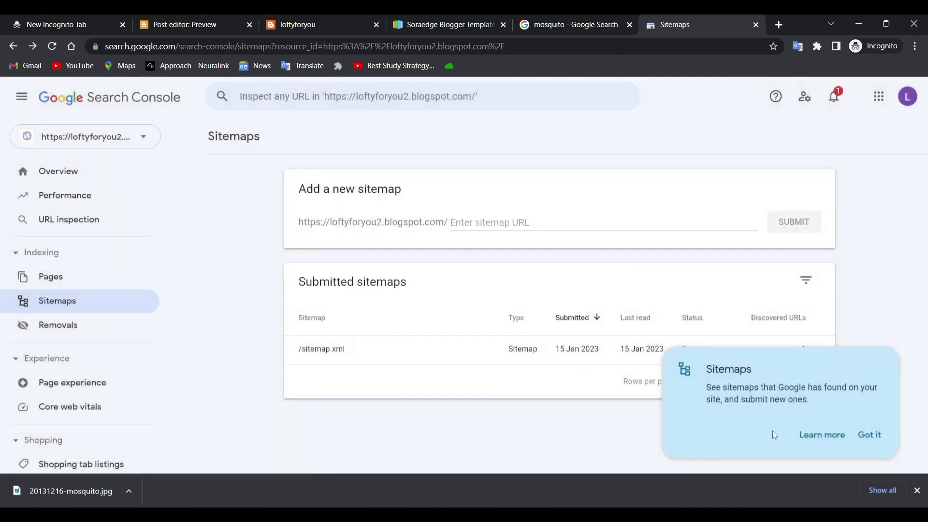
pyautogui.click(891, 436)
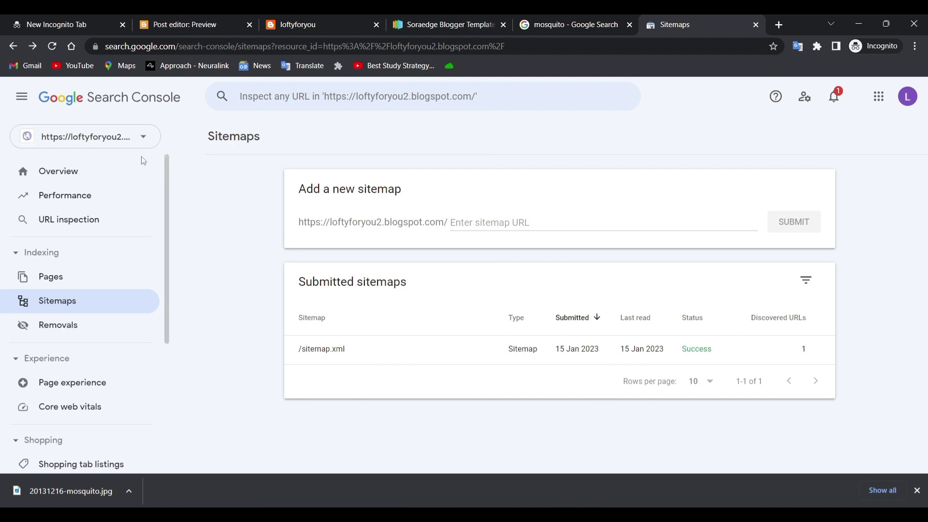
# Step: Reload the loftyforyou blog in its browser tab, open the article on the top 10 most dangerous animals, and copy its address
pyautogui.click(73, 224)
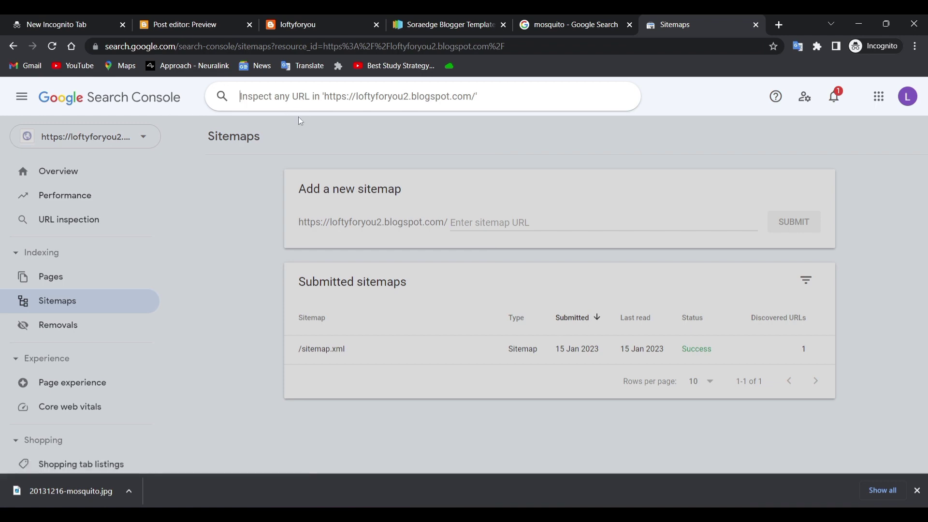
pyautogui.click(300, 20)
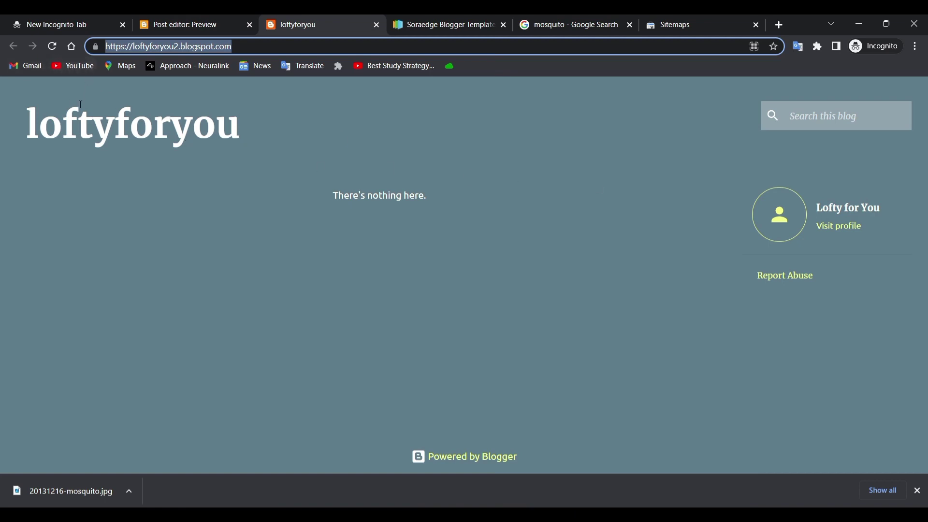
pyautogui.press('Return')
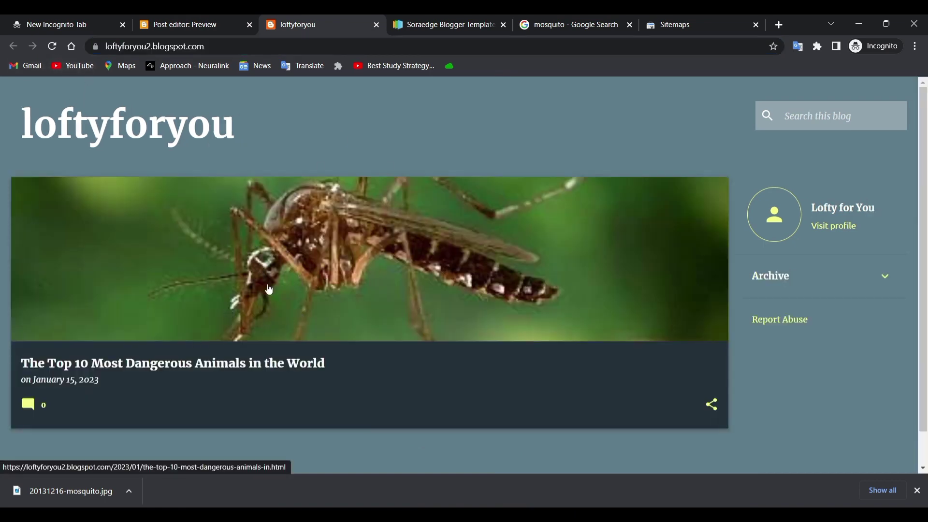
pyautogui.scroll(-1, 270, 289)
pyautogui.click(249, 311)
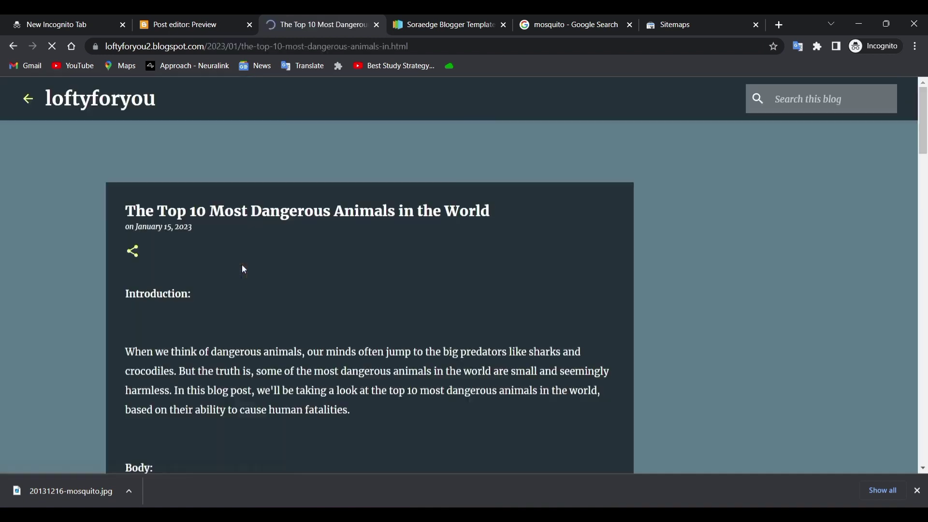
pyautogui.moveTo(418, 49); pyautogui.dragTo(105, 47)
pyautogui.hotkey('ctrl', 'c')
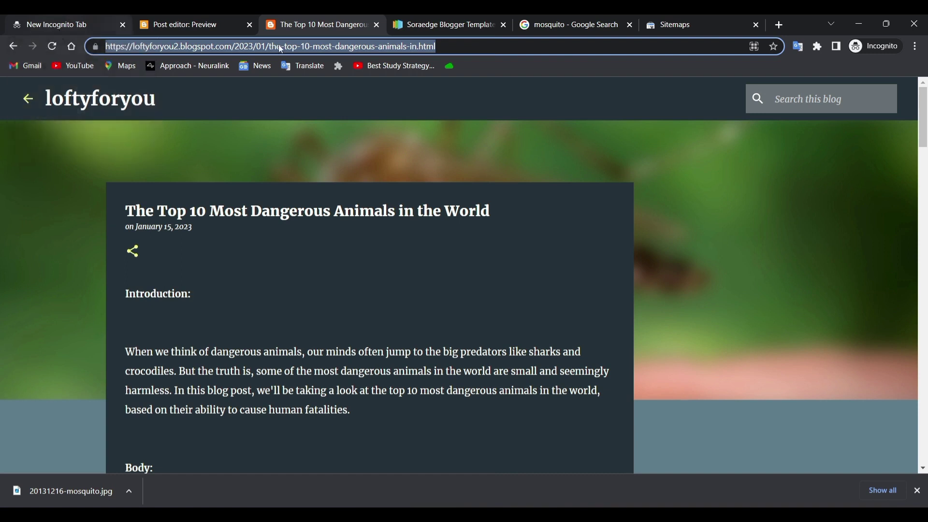
# Step: Inspect the copied article URL in Search Console, request its indexing, and close the confirmation
pyautogui.click(651, 30)
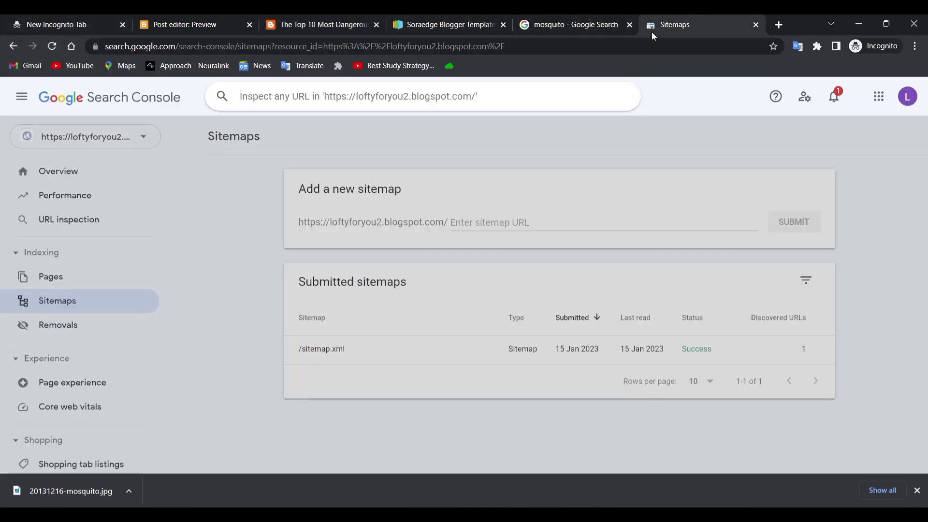
pyautogui.click(492, 221)
pyautogui.click(367, 98)
pyautogui.click(75, 221)
pyautogui.hotkey('ctrl', 'v')
pyautogui.press('Return')
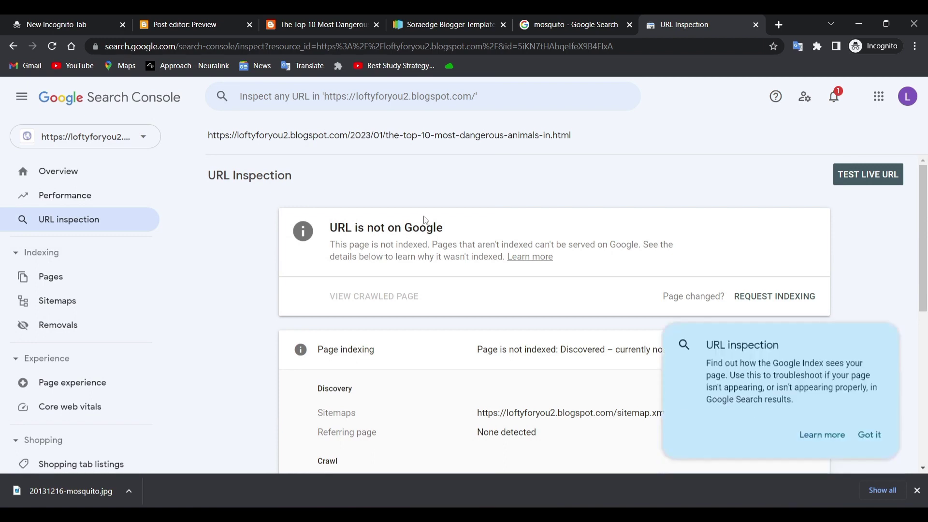
pyautogui.click(772, 301)
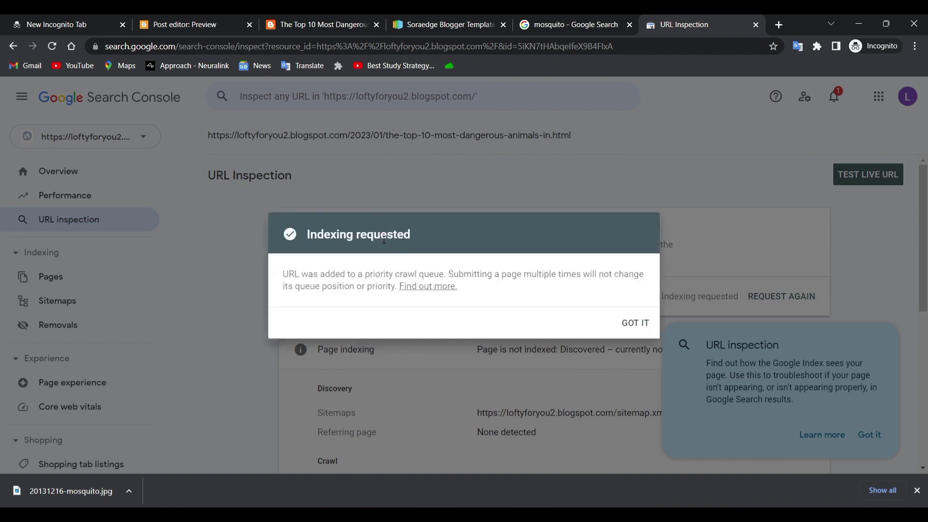
pyautogui.click(637, 323)
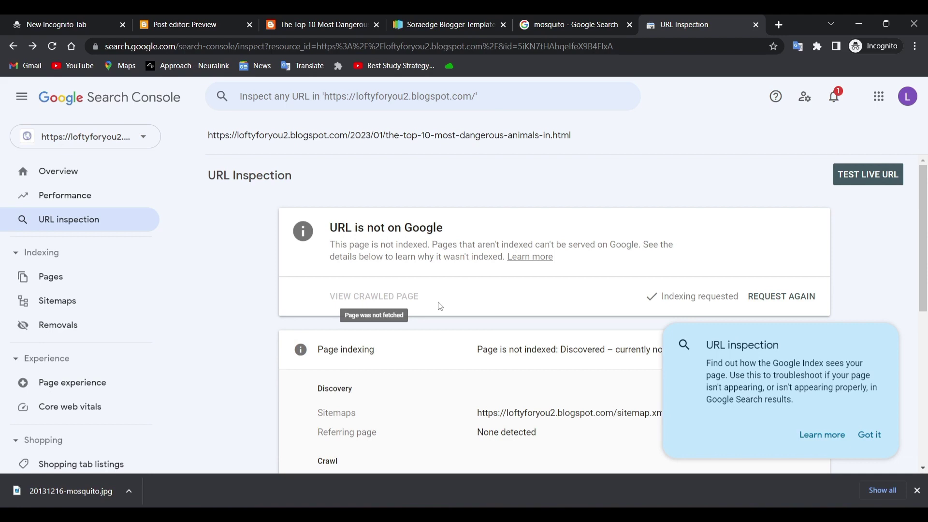
# Step: Switch to the blog's Blogger dashboard, open its earnings page, start creating an AdSense account, and look over the sign-up form
pyautogui.click(180, 20)
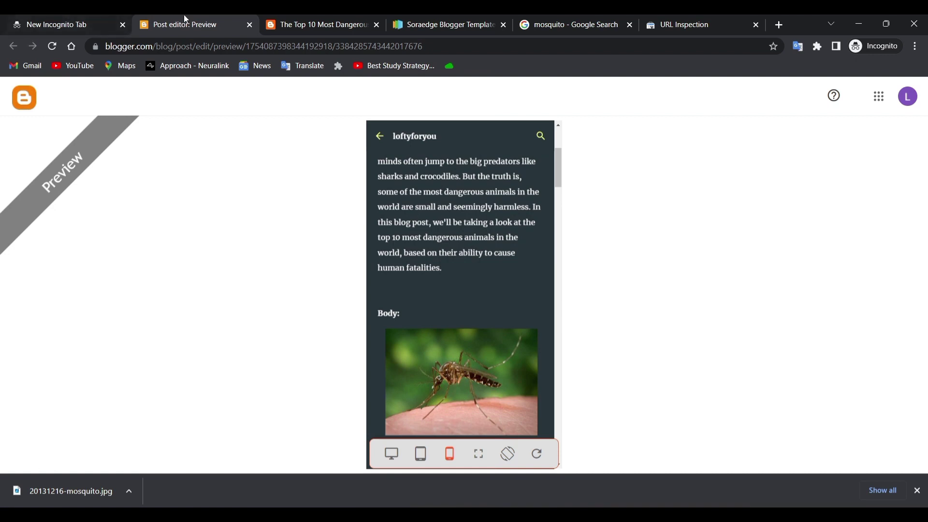
pyautogui.click(314, 24)
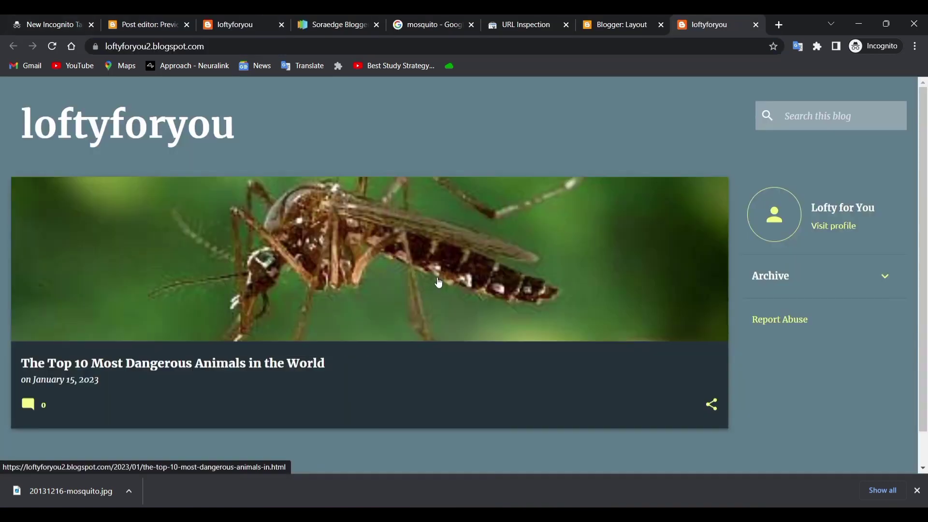
pyautogui.click(607, 20)
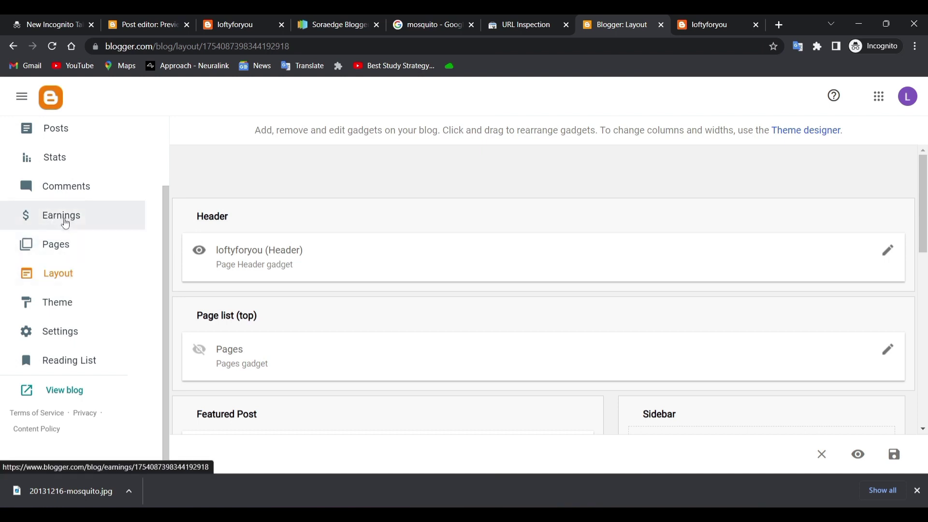
pyautogui.click(66, 220)
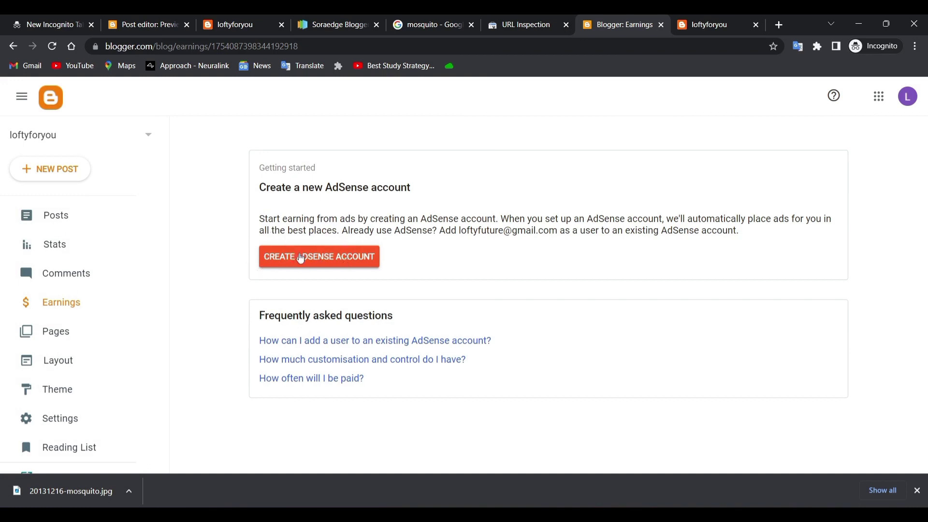
pyautogui.click(301, 259)
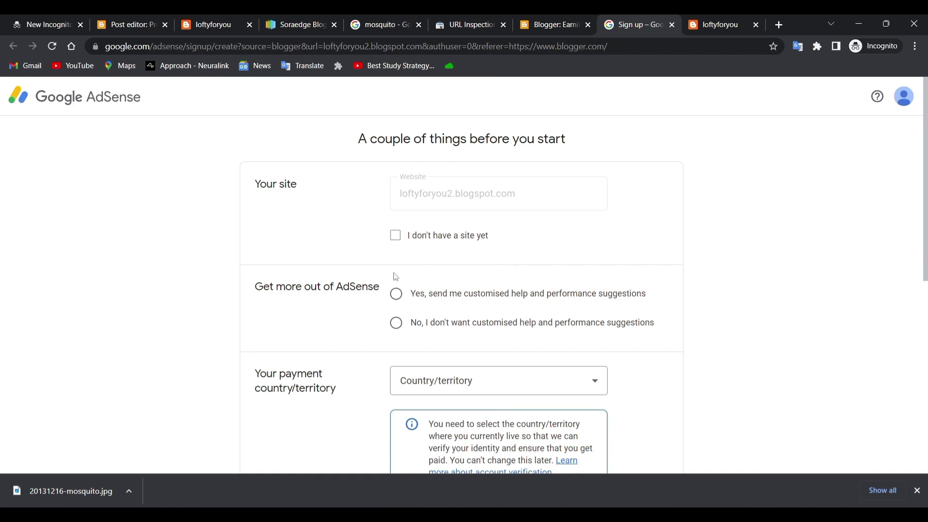
pyautogui.scroll(-3, 396, 276)
pyautogui.scroll(3, 282, 277)
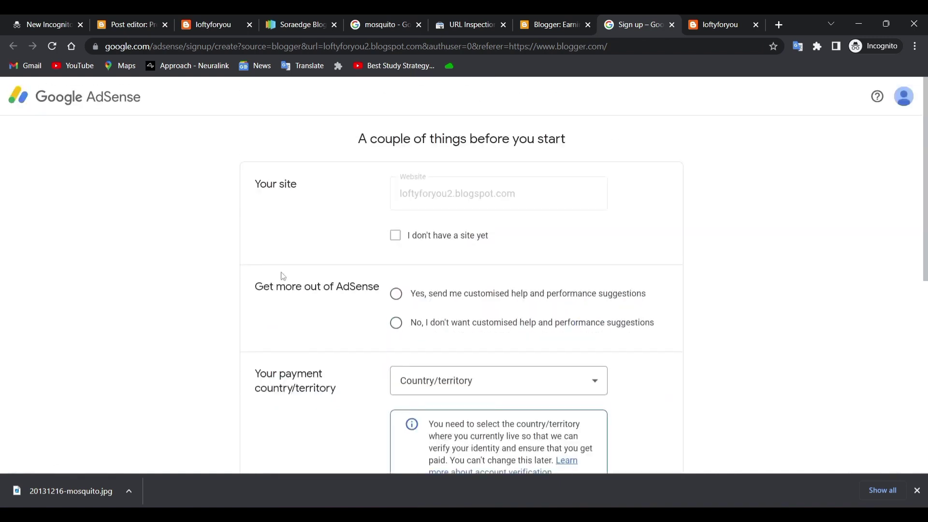